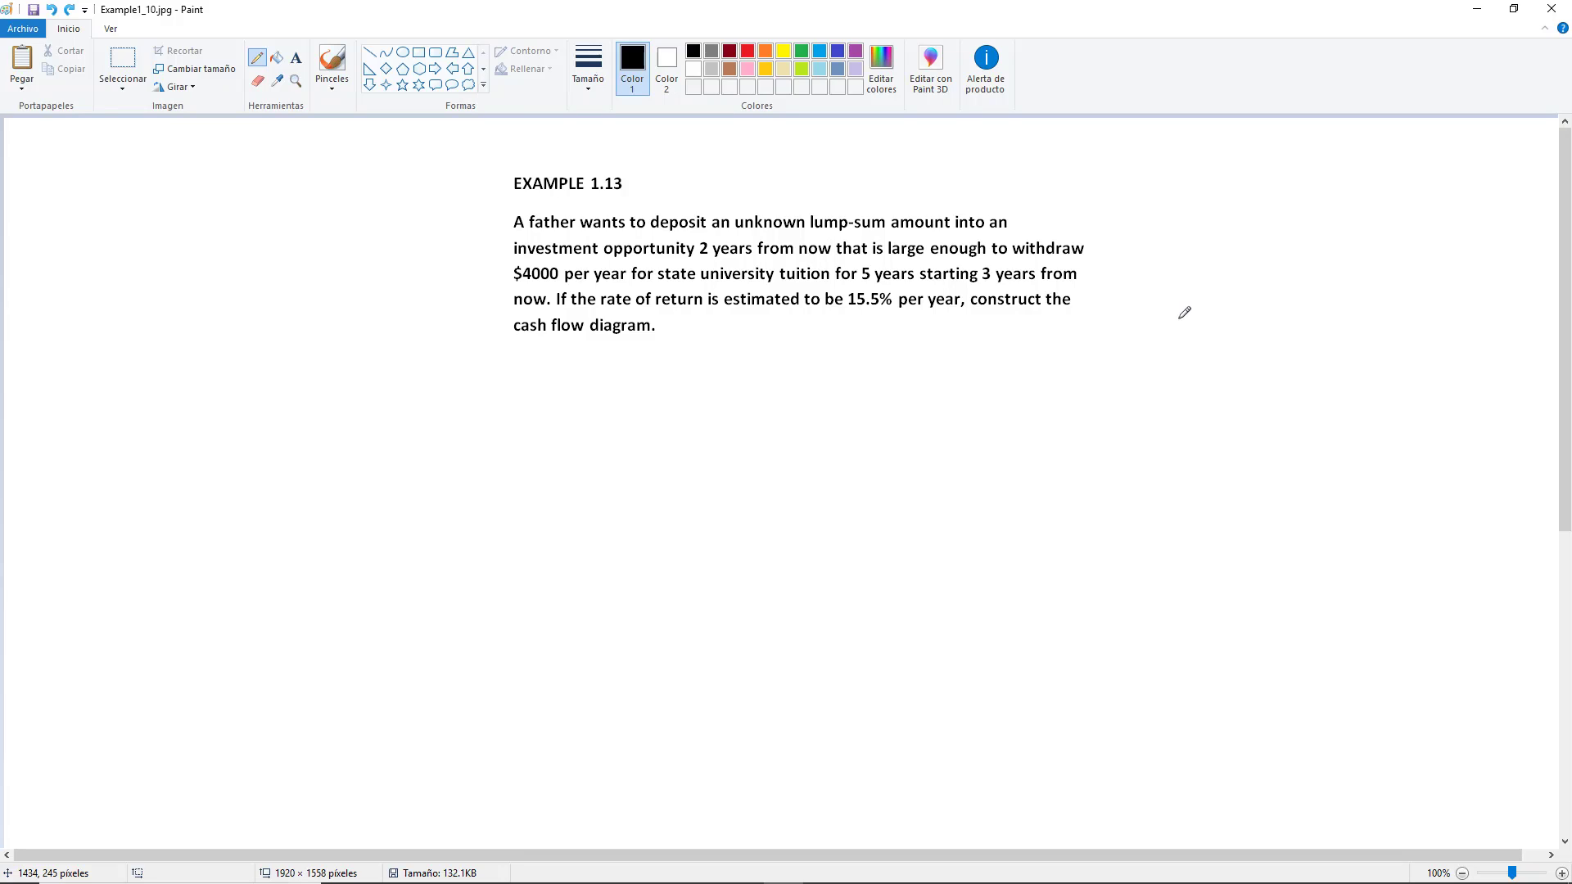
Underline 'deposit an unknown lump-sum amount' and handwrite P = ? below the problem.
left_click(366, 54)
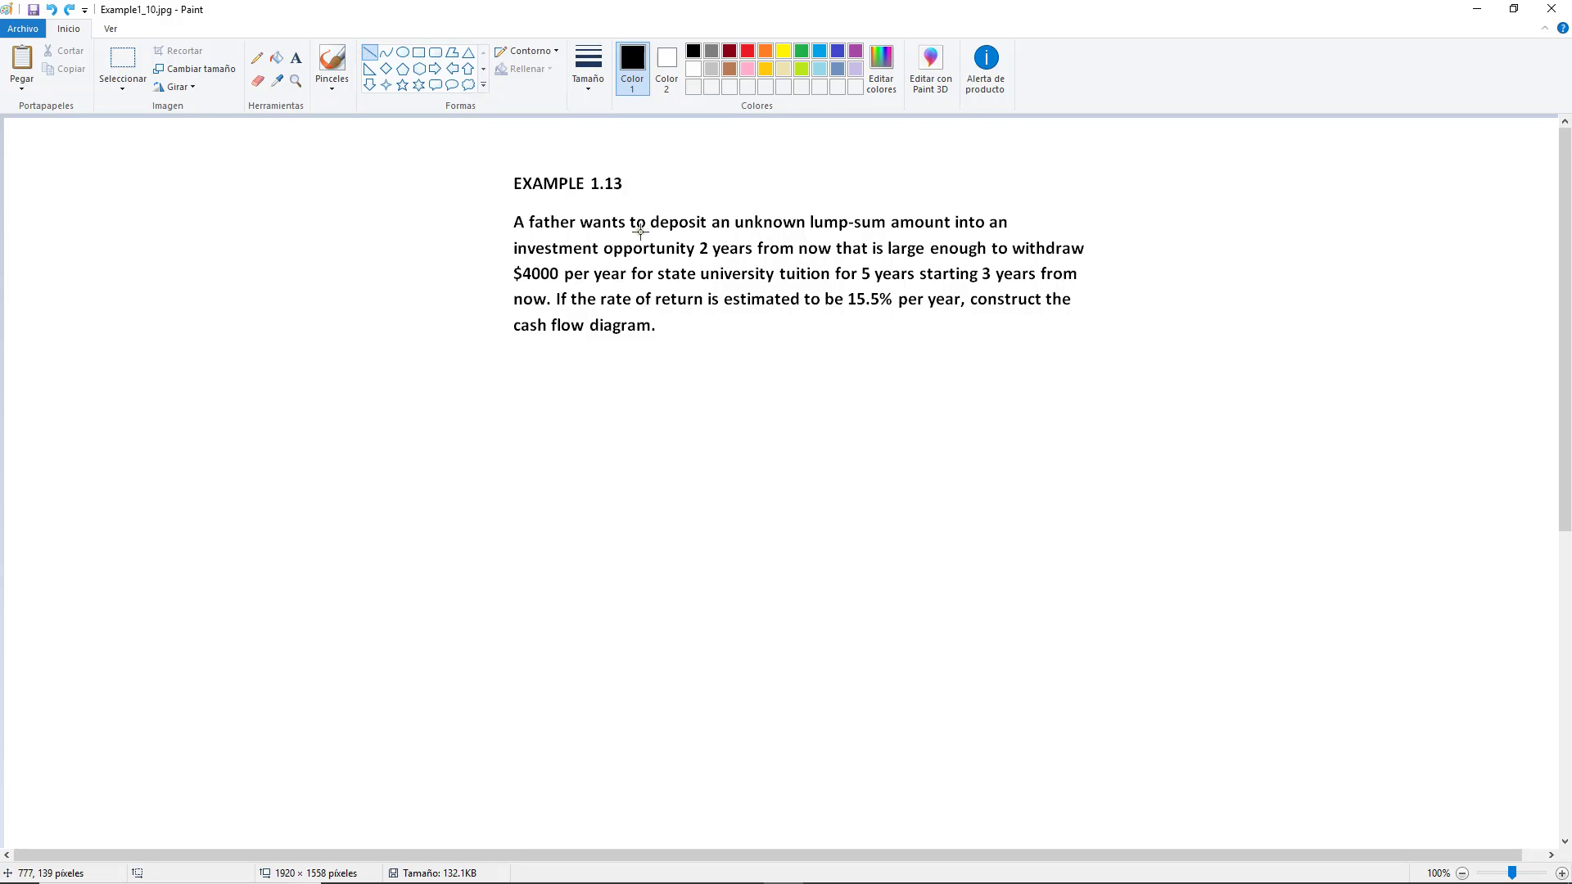
left_click_drag(651, 234, 947, 235)
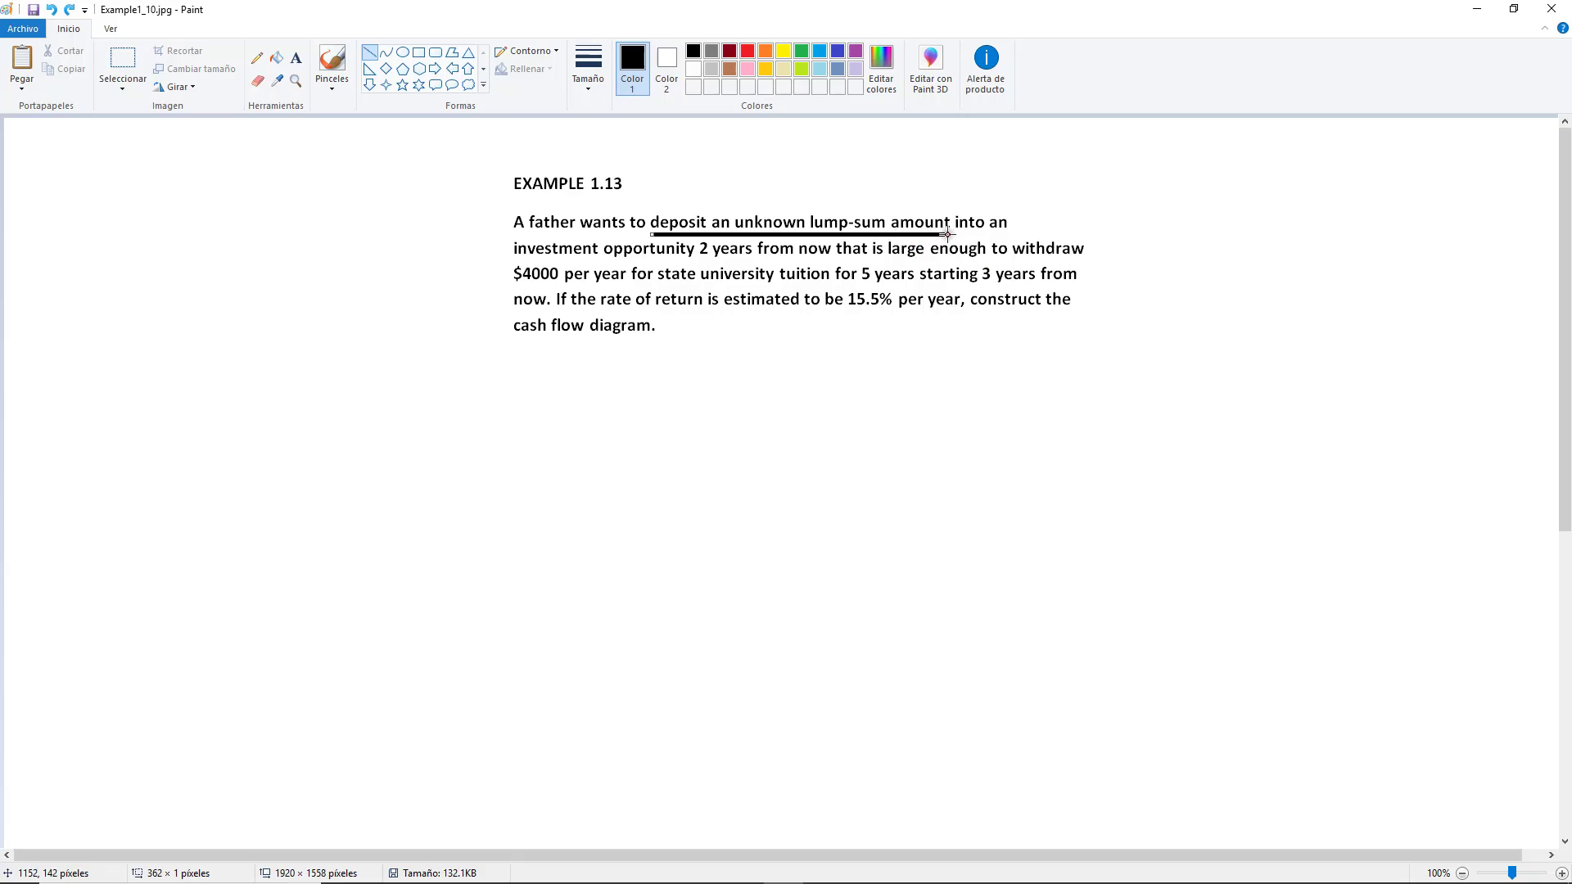
left_click(256, 58)
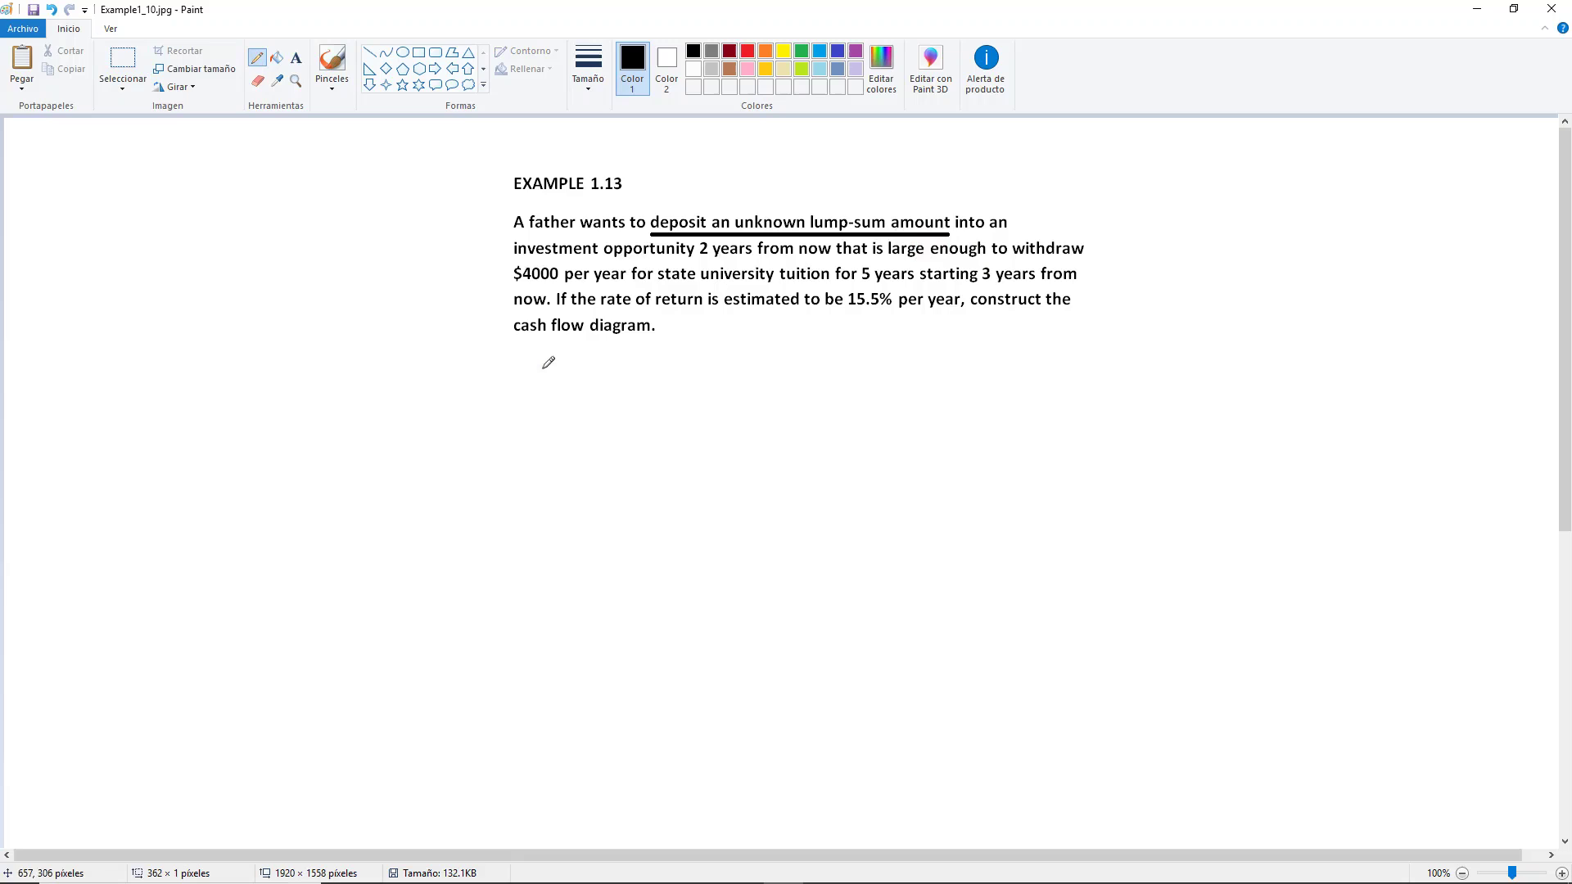
left_click_drag(515, 363, 561, 381)
left_click(557, 392)
Underline '$4000 per year' and '5 years' in black.
left_click(692, 50)
left_click(369, 52)
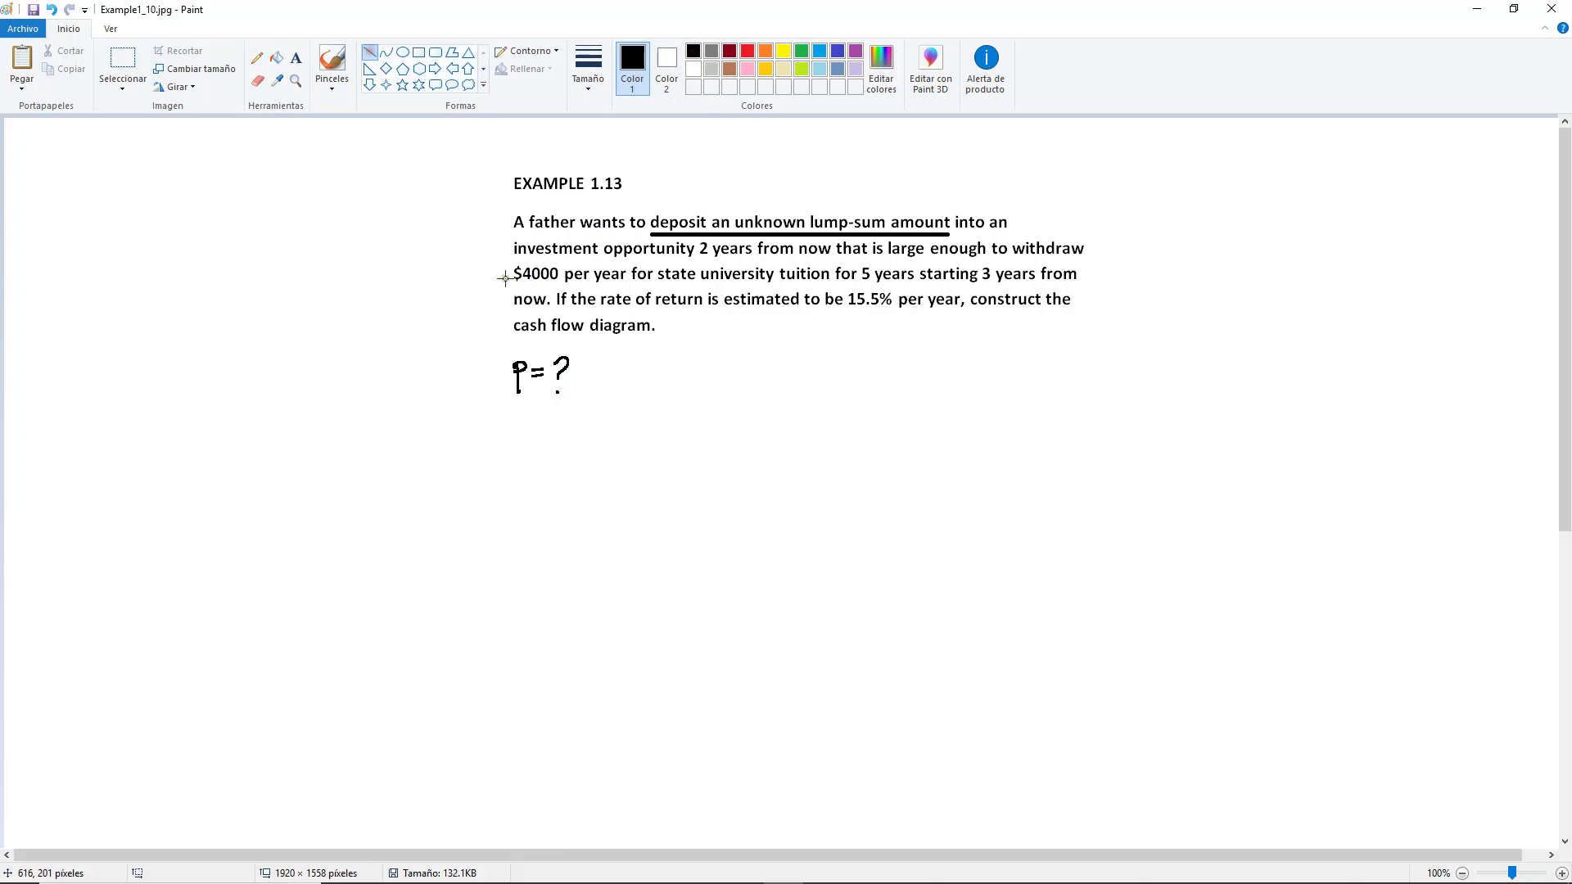
left_click_drag(514, 285, 624, 284)
left_click_drag(626, 284, 625, 285)
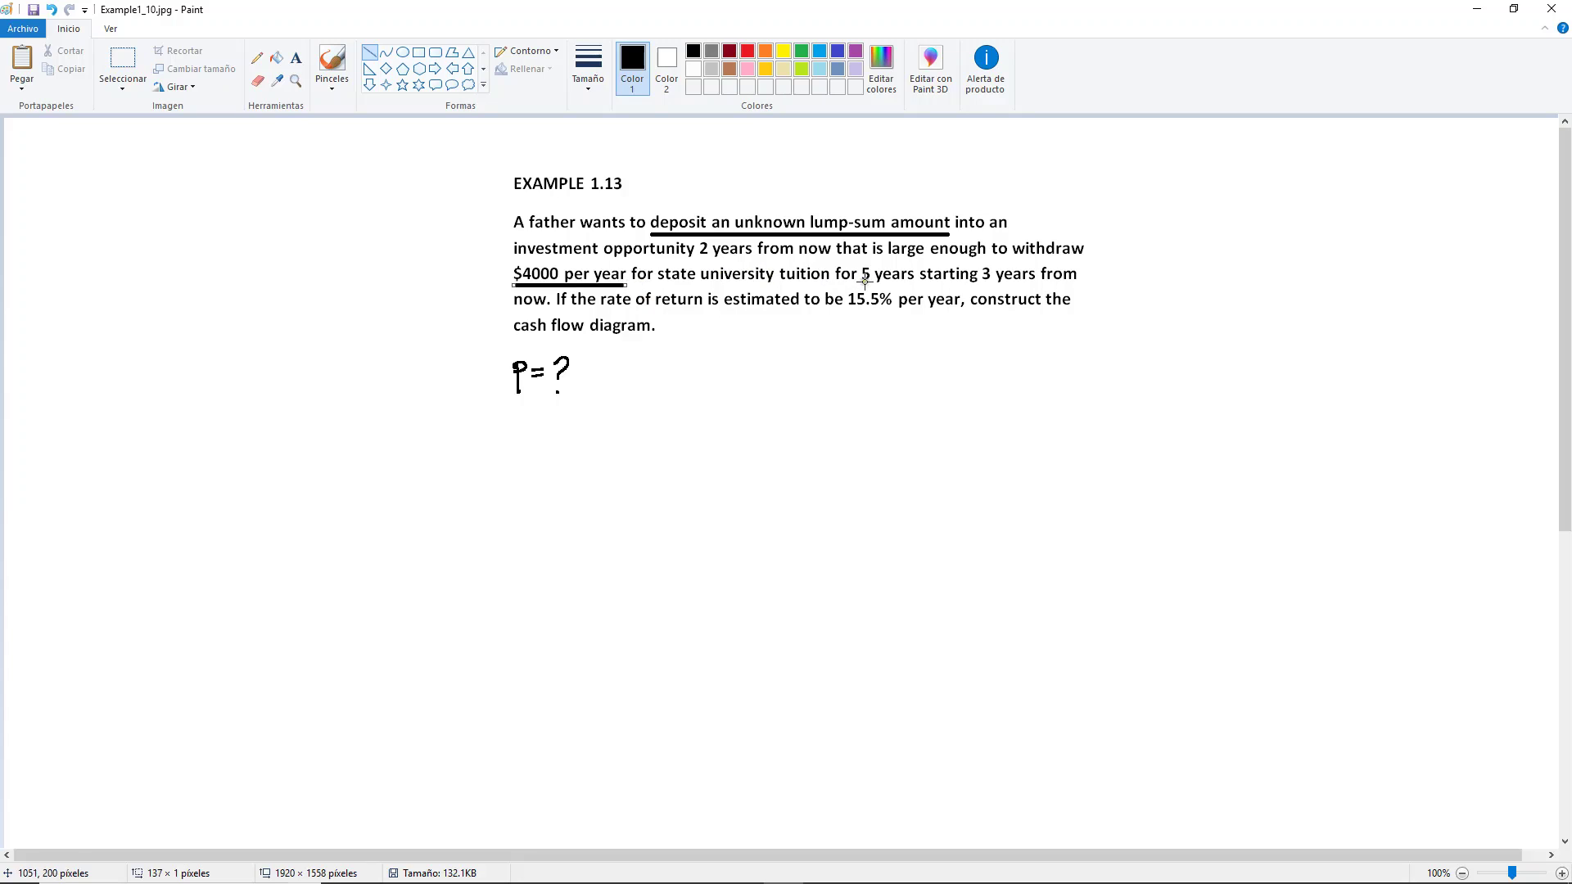
left_click_drag(862, 279, 922, 281)
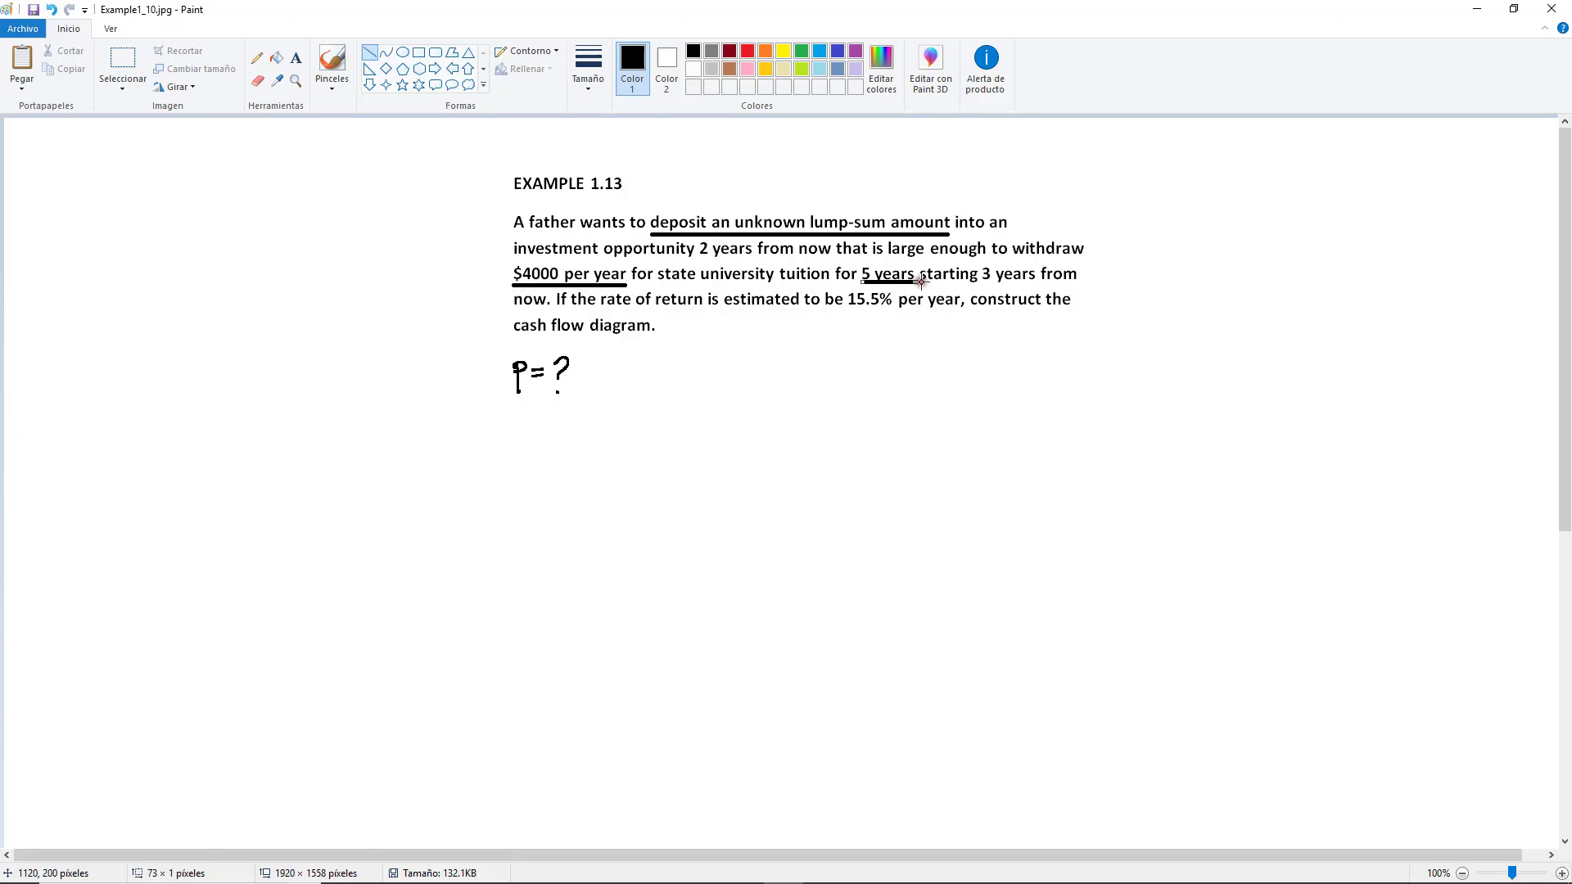
Handwrite A = $4,000 per year and n = 5 years under P = ?
left_click(257, 61)
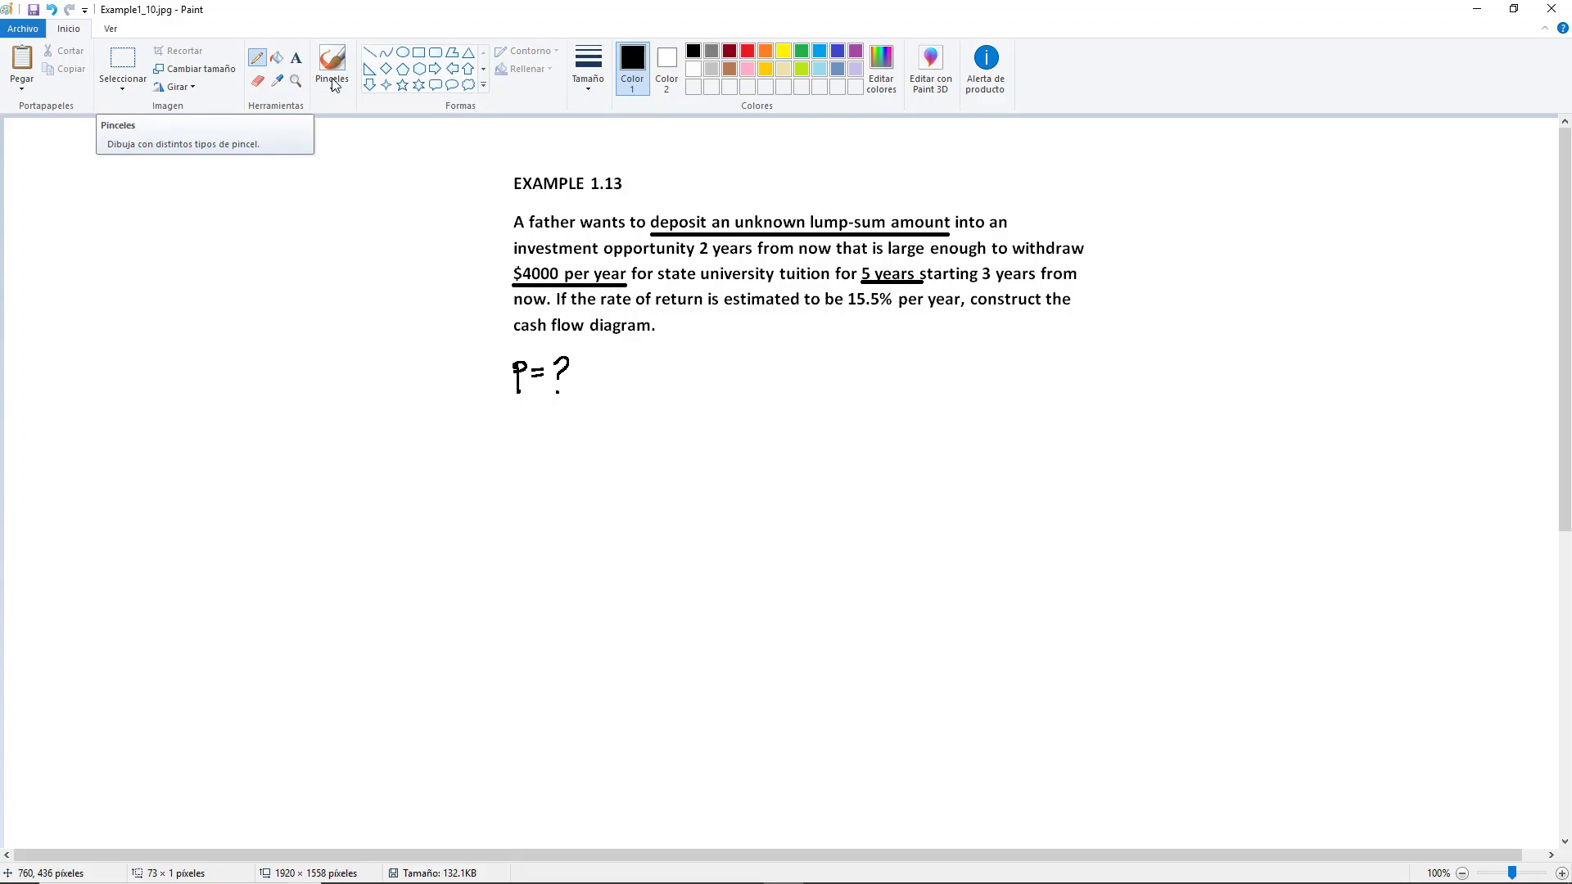
mouse_move(507, 447)
left_mouse_down()
mouse_move(513, 416)
mouse_move(520, 447)
mouse_move(536, 425)
mouse_move(553, 450)
mouse_move(602, 425)
left_mouse_up()
mouse_move(615, 422)
left_mouse_down()
mouse_move(667, 419)
mouse_move(661, 443)
mouse_move(705, 418)
mouse_move(706, 435)
mouse_move(718, 415)
mouse_move(722, 438)
mouse_move(728, 420)
mouse_move(786, 430)
mouse_move(780, 452)
mouse_move(834, 448)
left_mouse_up()
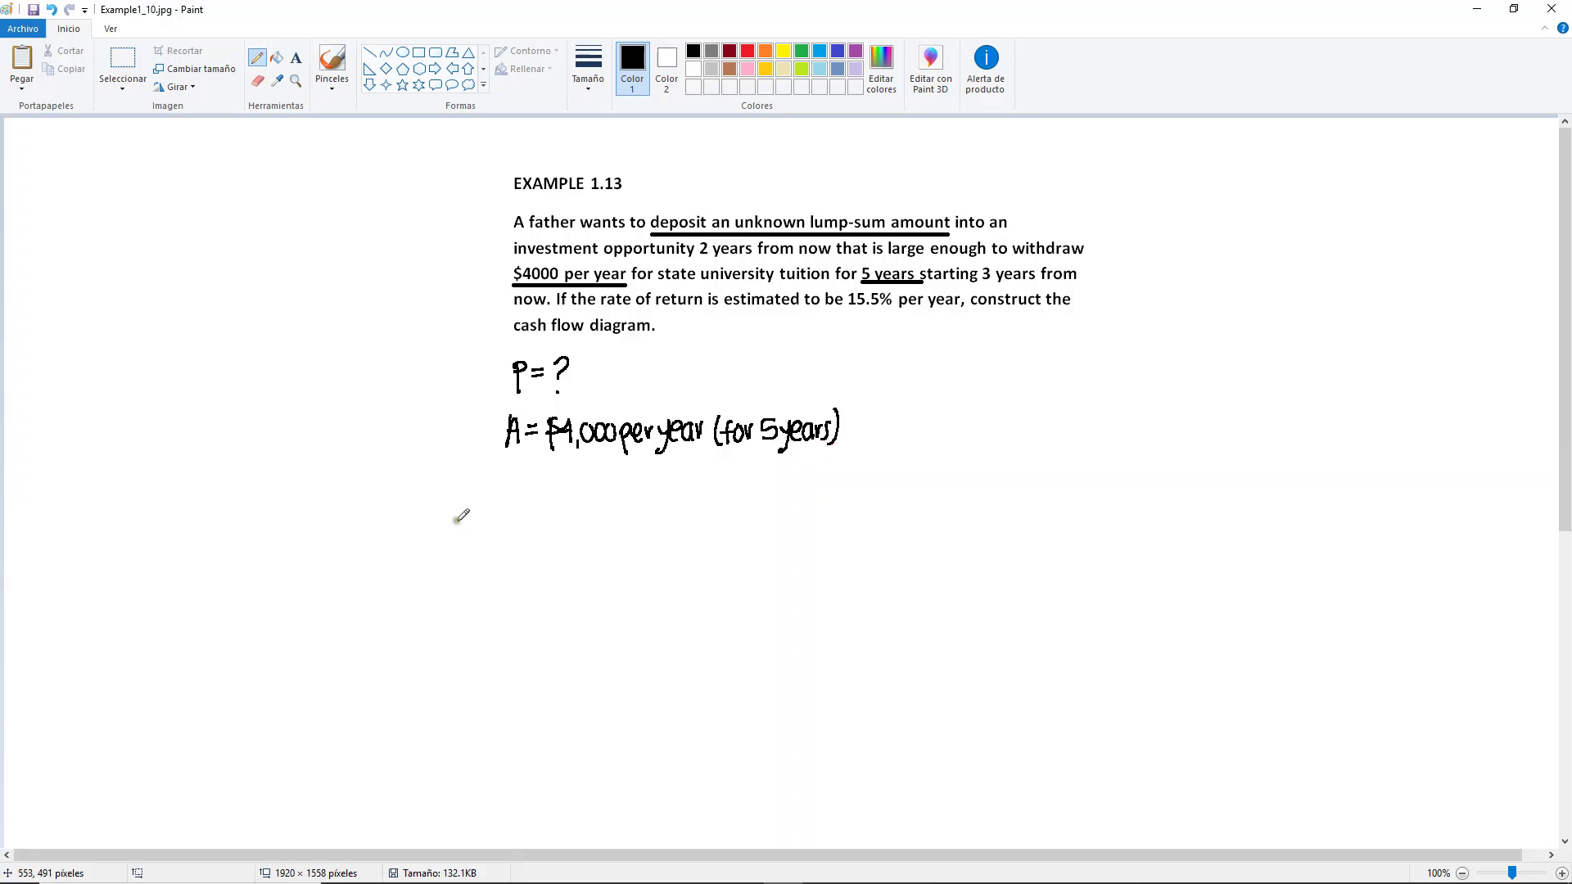
mouse_move(501, 499)
left_mouse_down()
mouse_move(542, 472)
mouse_move(560, 497)
mouse_move(573, 480)
mouse_move(565, 502)
mouse_move(639, 491)
left_mouse_up()
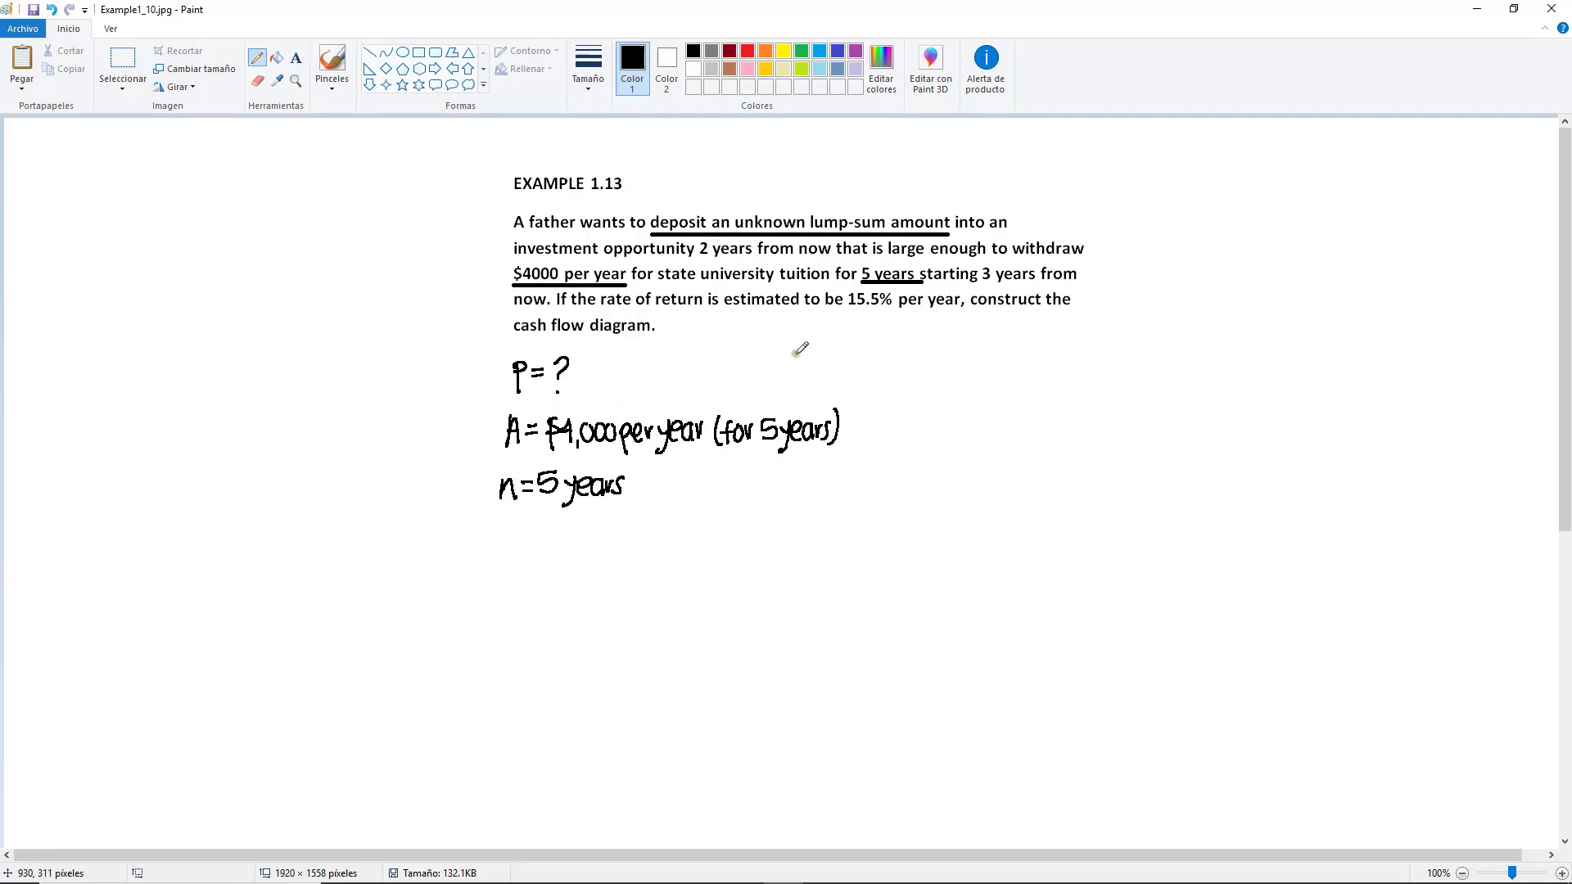
Handwrite i = 15.5% per year on the next line.
mouse_move(502, 522)
left_mouse_down()
mouse_move(502, 547)
mouse_move(525, 528)
left_mouse_up()
left_click_drag(513, 537, 567, 530)
left_click(561, 537)
left_click_drag(568, 530, 588, 526)
mouse_move(598, 523)
left_mouse_down()
mouse_move(593, 544)
mouse_move(619, 554)
left_mouse_up()
left_click_drag(620, 526, 658, 534)
mouse_move(664, 521)
left_mouse_down()
mouse_move(660, 544)
mouse_move(710, 537)
mouse_move(697, 528)
left_mouse_up()
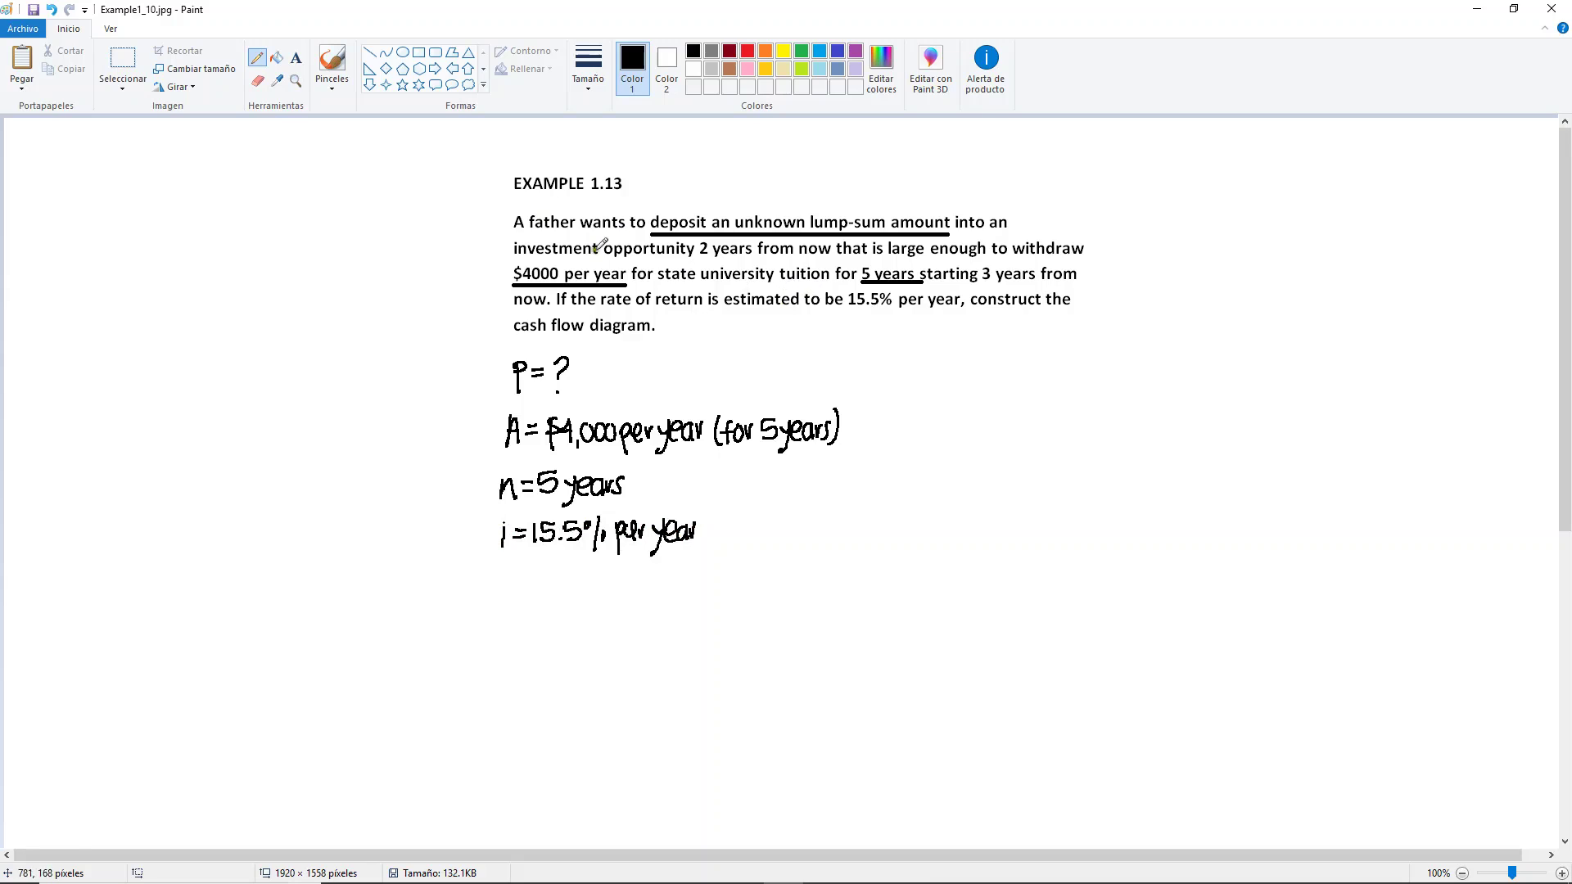
left_click(370, 53)
Draw a horizontal time line with ticks labelled 0 through 7.
scroll(544, 694, "down", 5)
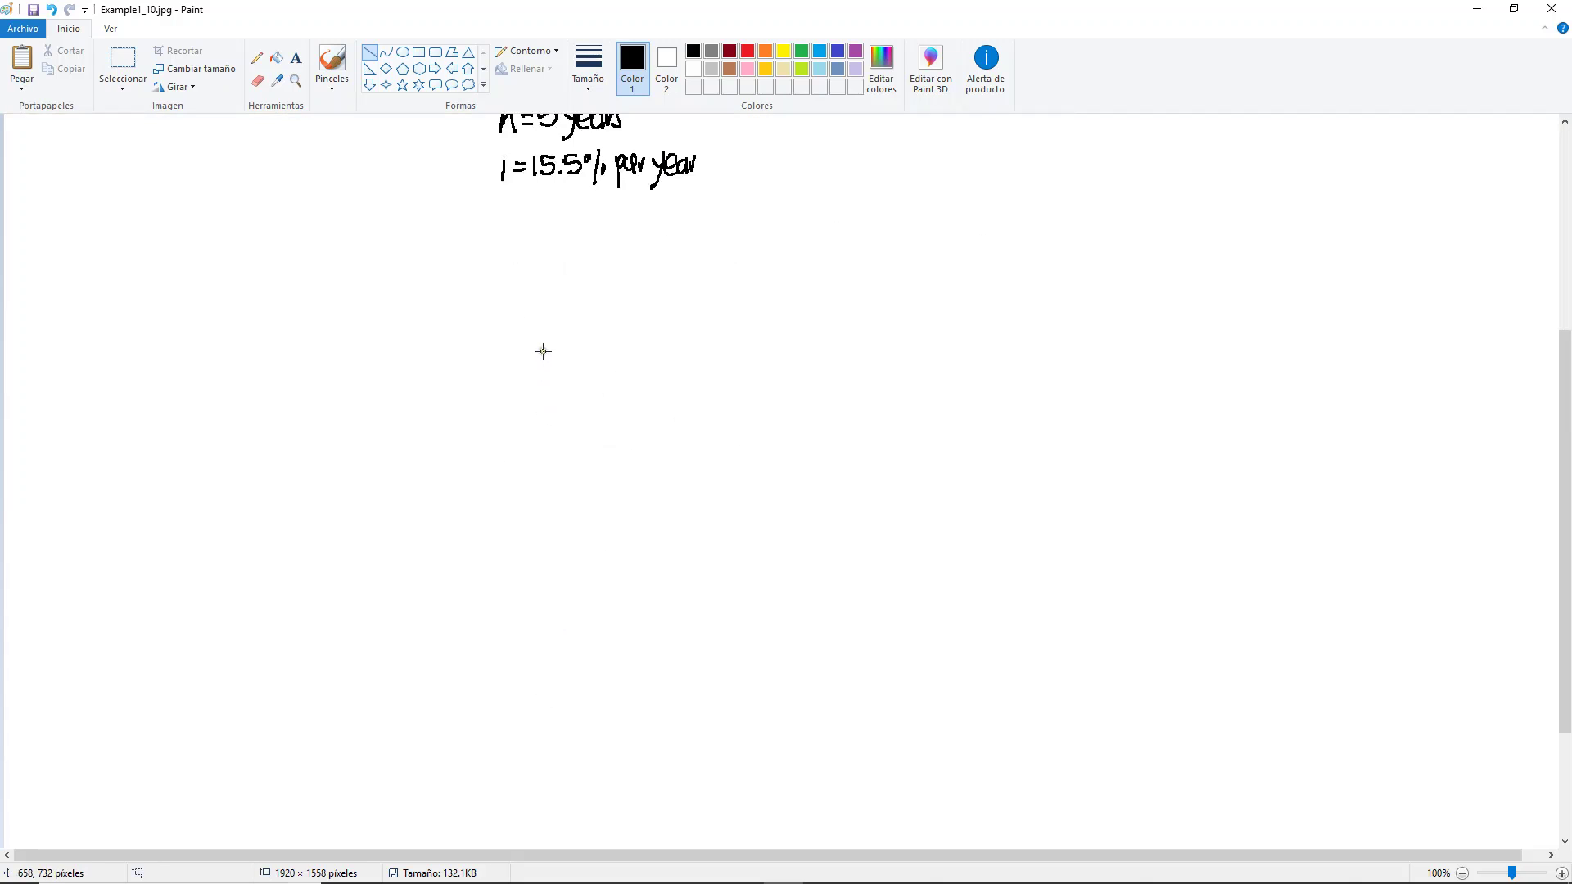
left_click_drag(542, 351, 1051, 350)
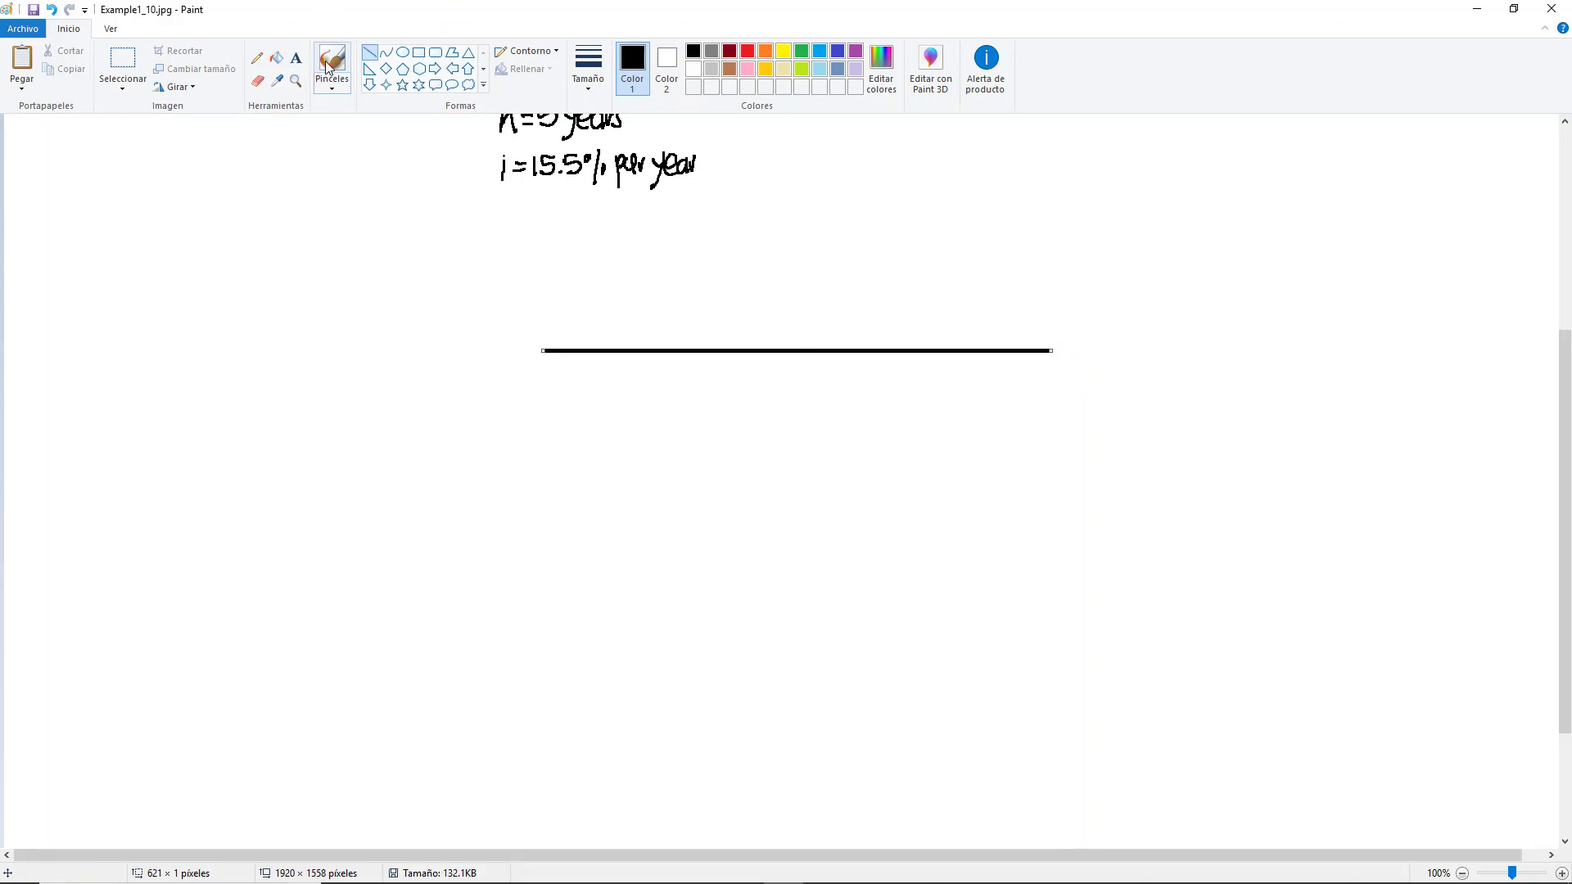
left_click(257, 58)
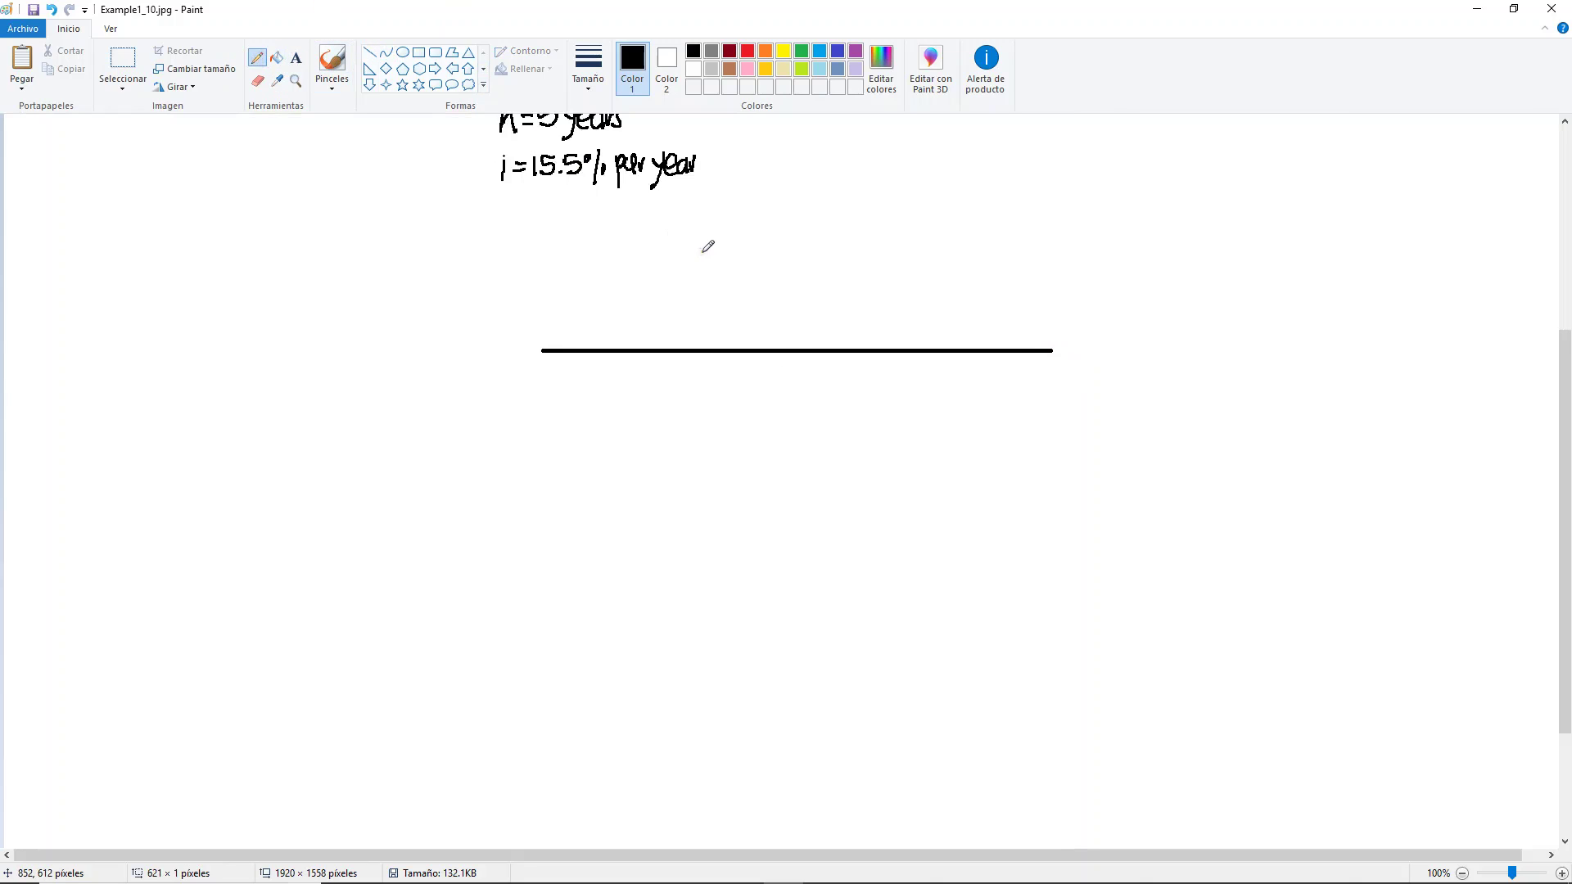
mouse_move(540, 342)
left_mouse_down()
mouse_move(540, 362)
mouse_move(874, 348)
mouse_move(874, 362)
mouse_move(1005, 362)
left_mouse_up()
left_click_drag(521, 374, 799, 373)
mouse_move(794, 365)
left_mouse_down()
mouse_move(793, 379)
mouse_move(918, 374)
left_mouse_up()
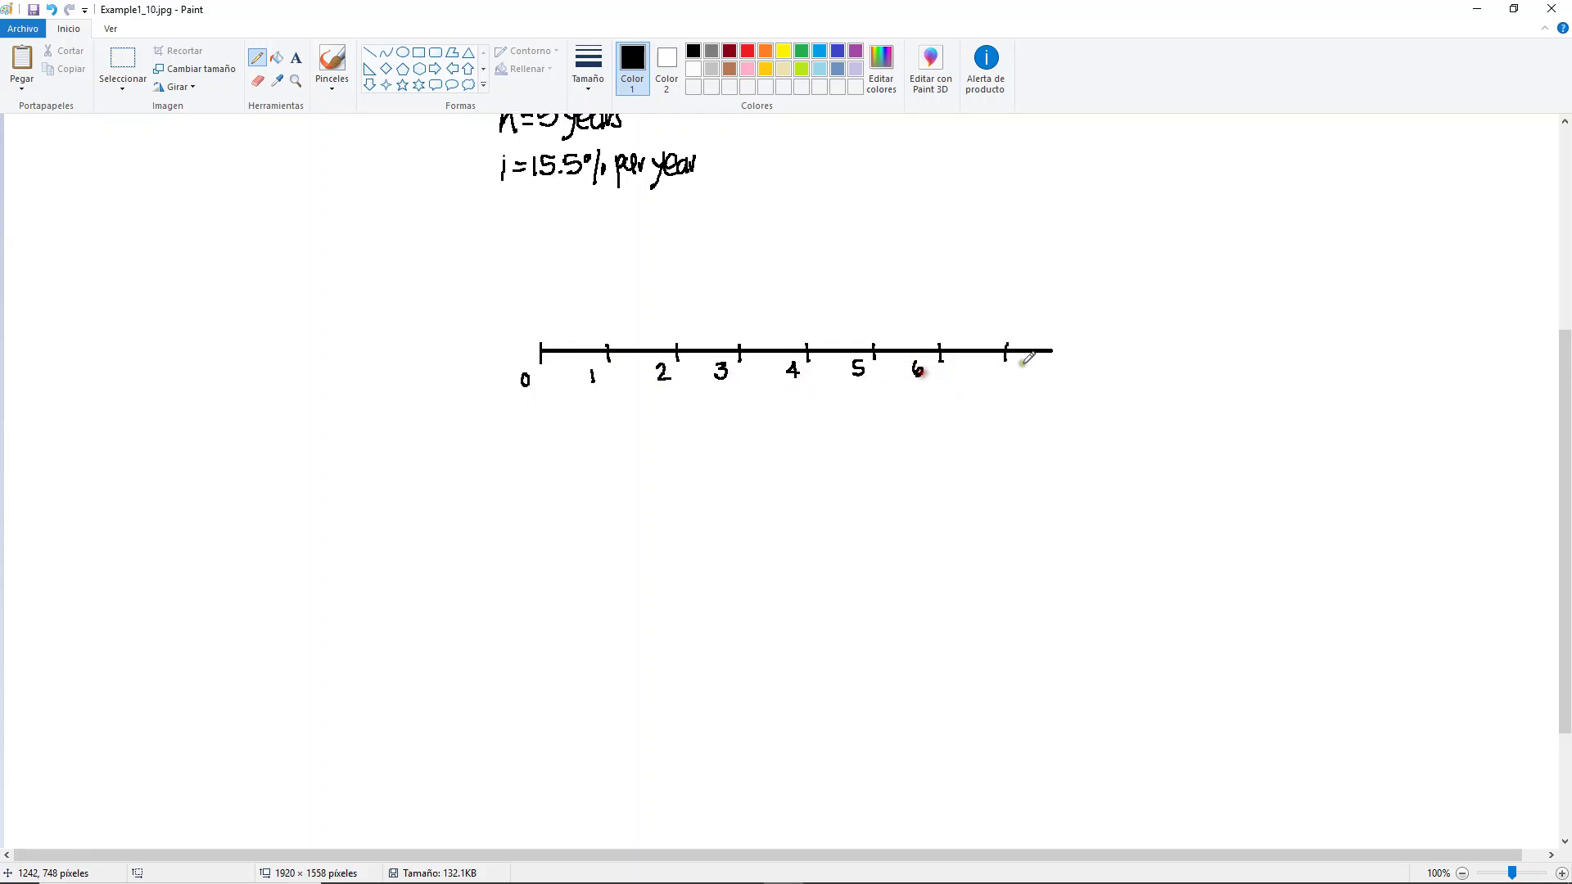
mouse_move(1015, 357)
left_mouse_down()
mouse_move(1023, 370)
mouse_move(1024, 357)
left_mouse_up()
Write (now) under year 0 on the time line.
scroll(1002, 378, "up", 2)
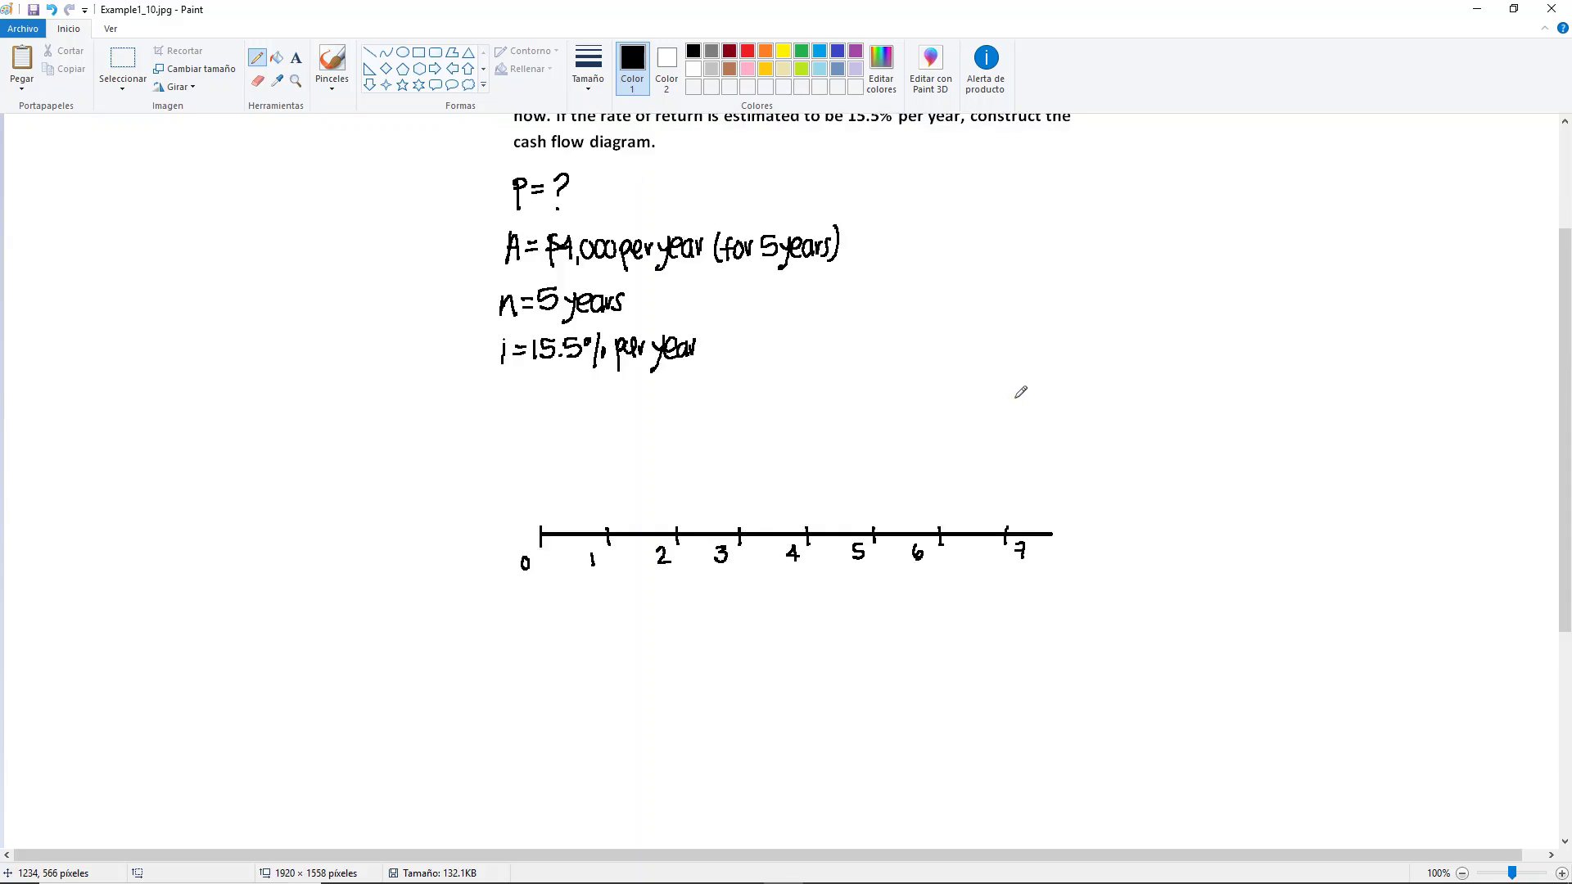
scroll(986, 440, "up", 2)
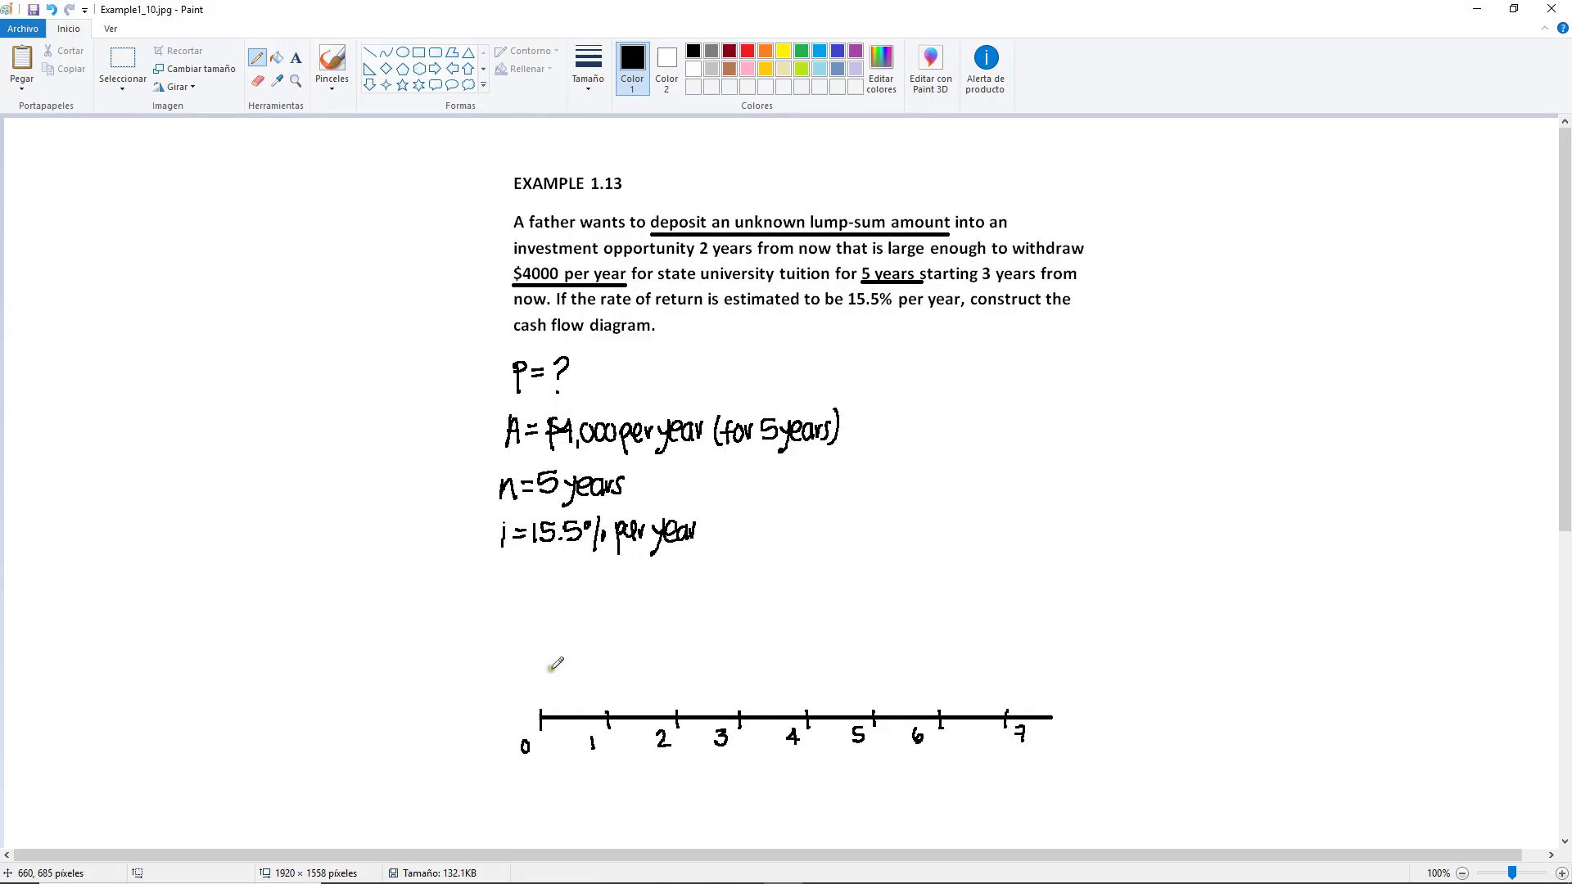
left_click_drag(523, 763, 557, 778)
Draw a down arrow labelled P=? at year 2 and upward arrows at years 3–7.
left_click_drag(673, 730, 676, 775)
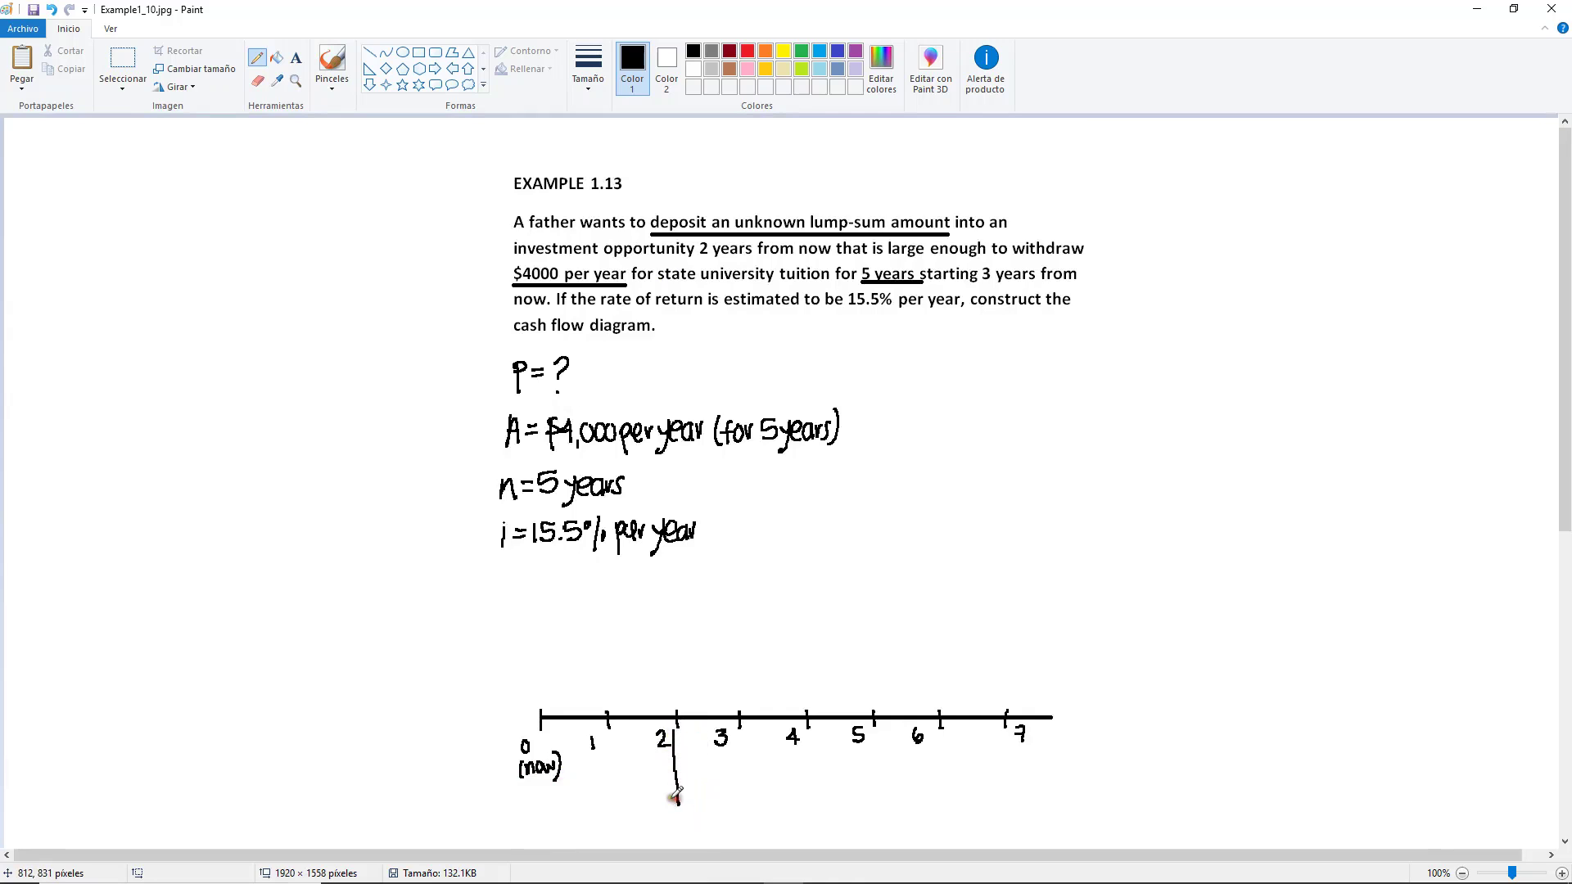
mouse_move(669, 791)
left_mouse_down()
mouse_move(688, 794)
mouse_move(642, 835)
mouse_move(661, 823)
left_mouse_up()
left_click_drag(649, 829, 670, 829)
left_click(667, 838)
mouse_move(737, 715)
left_mouse_down()
mouse_move(732, 666)
mouse_move(804, 706)
mouse_move(796, 674)
mouse_move(873, 710)
mouse_move(872, 669)
mouse_move(938, 674)
mouse_move(939, 710)
mouse_move(934, 669)
mouse_move(1009, 710)
mouse_move(1016, 679)
left_mouse_up()
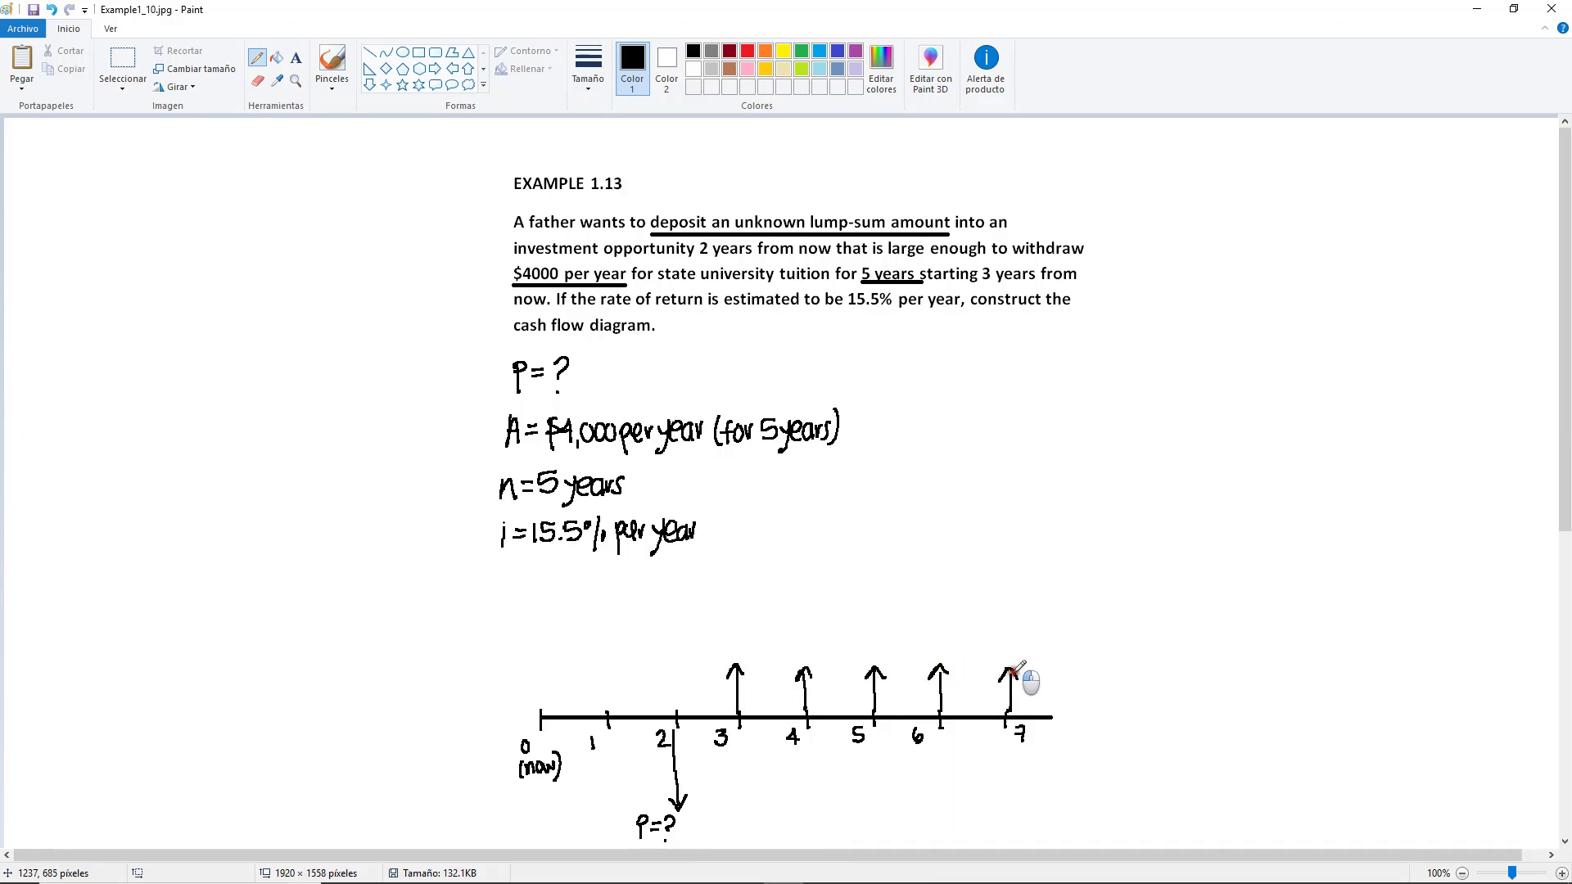
Write A = $4,000/yr above the upward arrows.
left_click_drag(808, 636, 870, 629)
left_click_drag(866, 616, 868, 641)
mouse_move(880, 618)
left_mouse_down()
mouse_move(921, 649)
mouse_move(940, 625)
left_mouse_up()
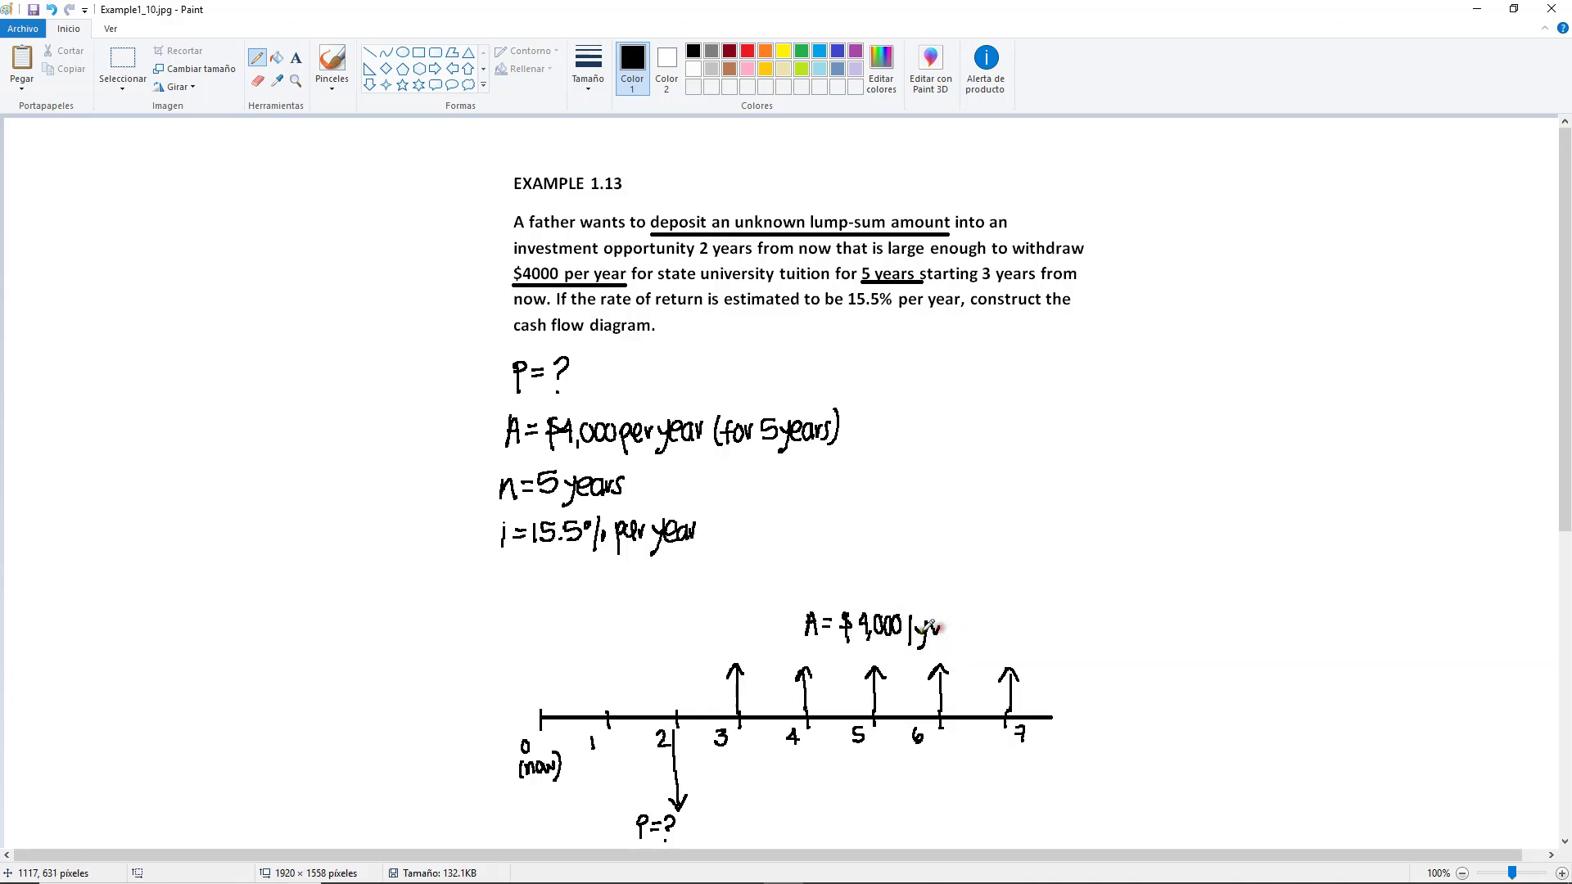
Write i = 15.5% per yr. to the left, above the timeline.
mouse_move(582, 607)
left_mouse_down()
mouse_move(583, 625)
mouse_move(596, 612)
left_mouse_up()
left_click(582, 603)
left_click_drag(588, 620, 610, 623)
mouse_move(610, 605)
left_mouse_down()
mouse_move(628, 623)
mouse_move(648, 606)
mouse_move(674, 630)
left_mouse_up()
left_click(624, 621)
left_click_drag(674, 609, 704, 627)
left_click_drag(704, 612, 715, 617)
left_click_drag(721, 605, 716, 619)
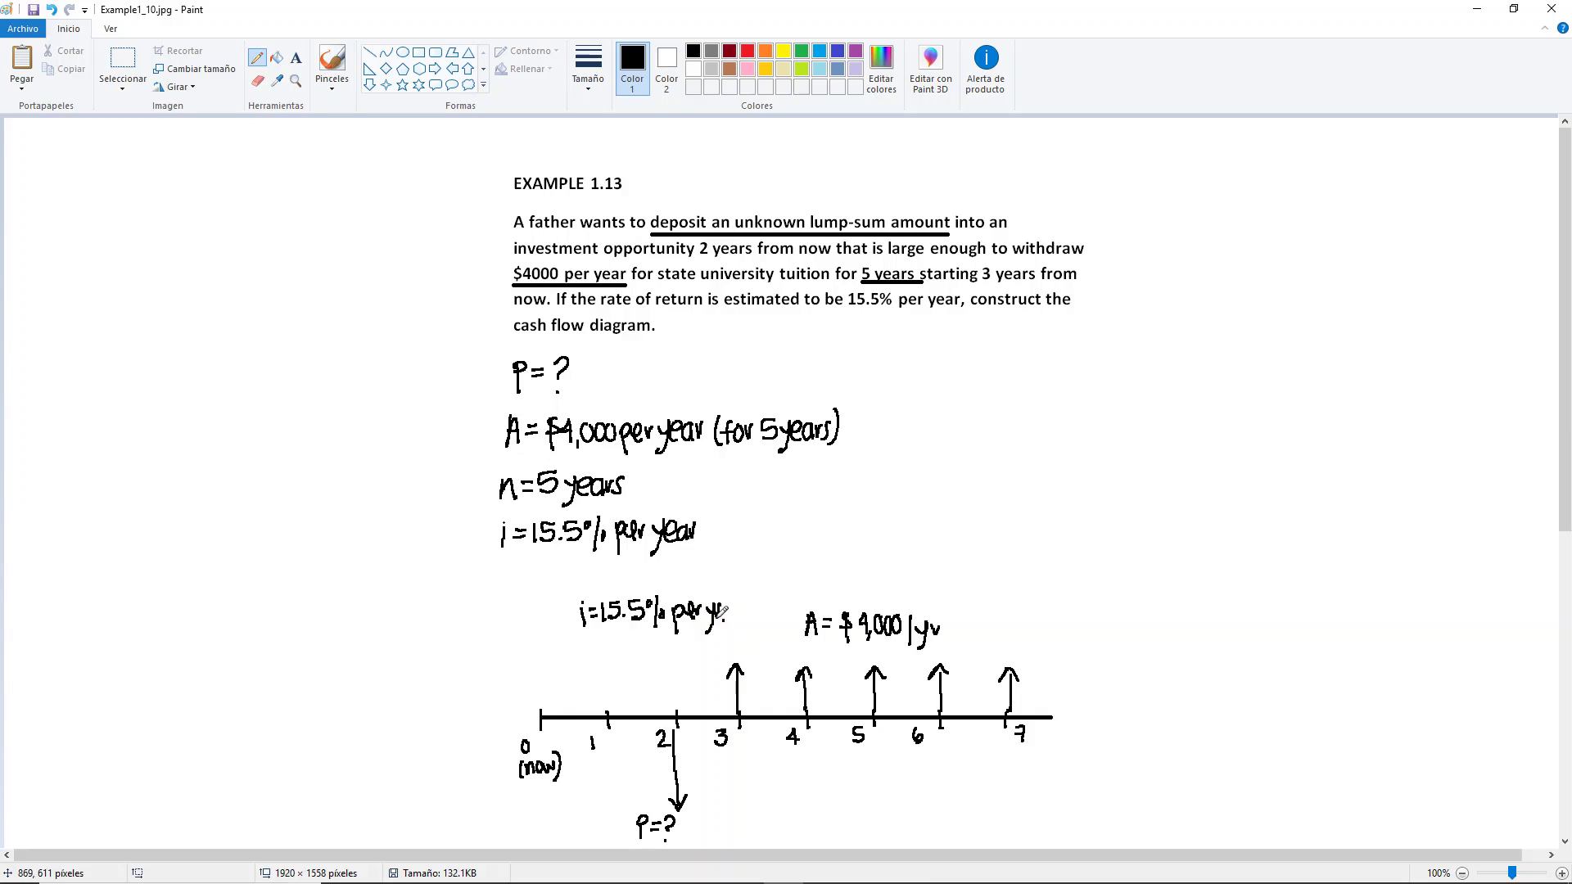
In light blue, write 'P is always located one interest period prior to the first A.' below P=?
scroll(885, 550, "down", 2)
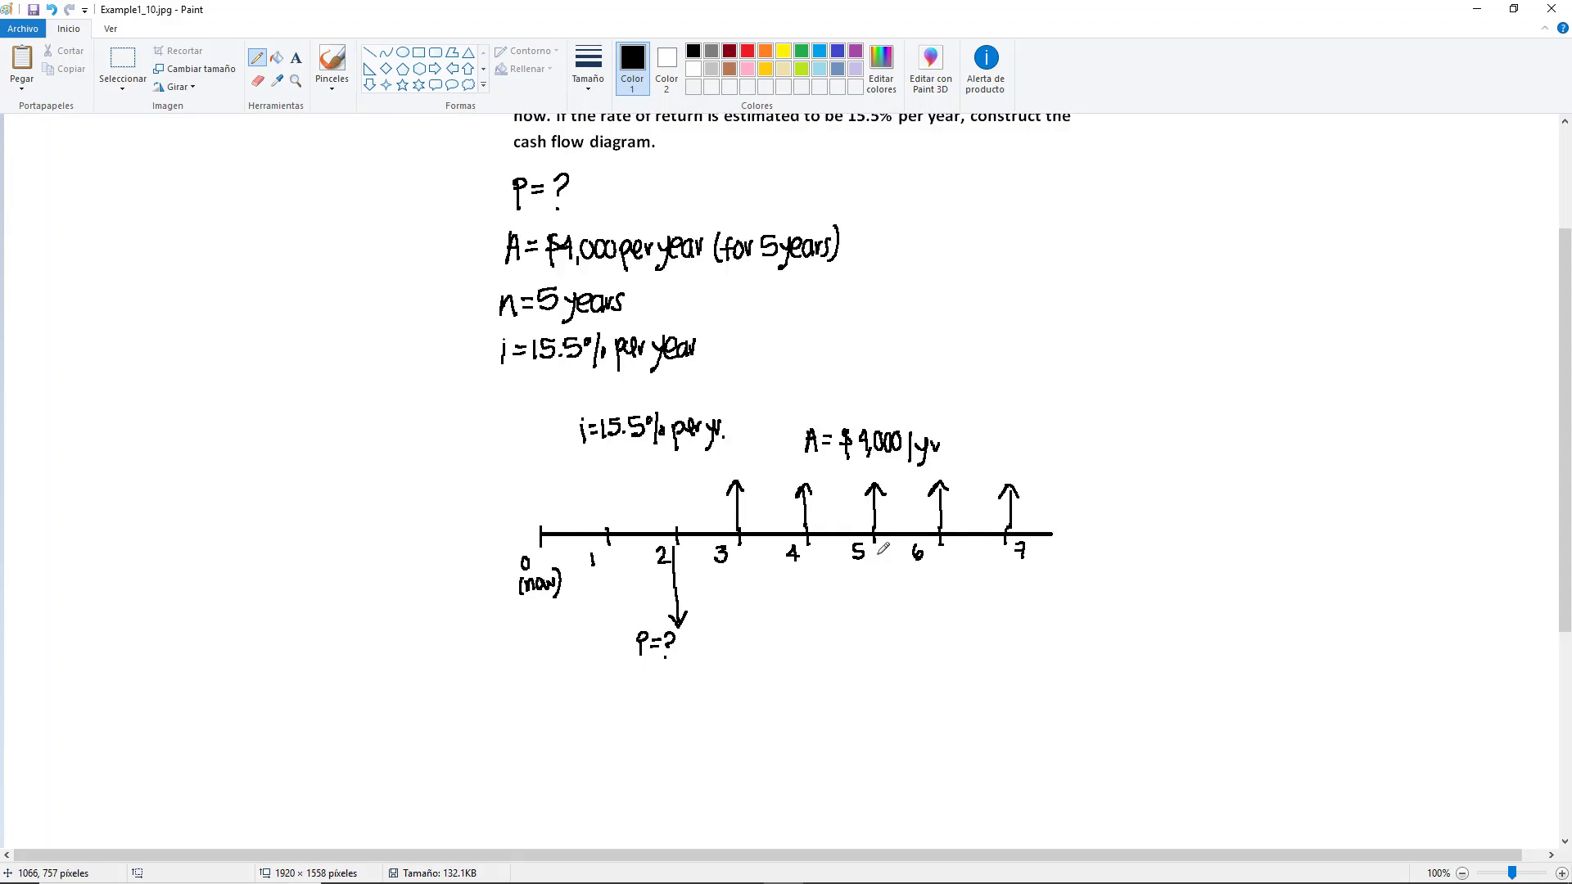
left_click(819, 51)
mouse_move(625, 721)
left_mouse_down()
mouse_move(709, 701)
mouse_move(718, 720)
mouse_move(818, 700)
left_mouse_up()
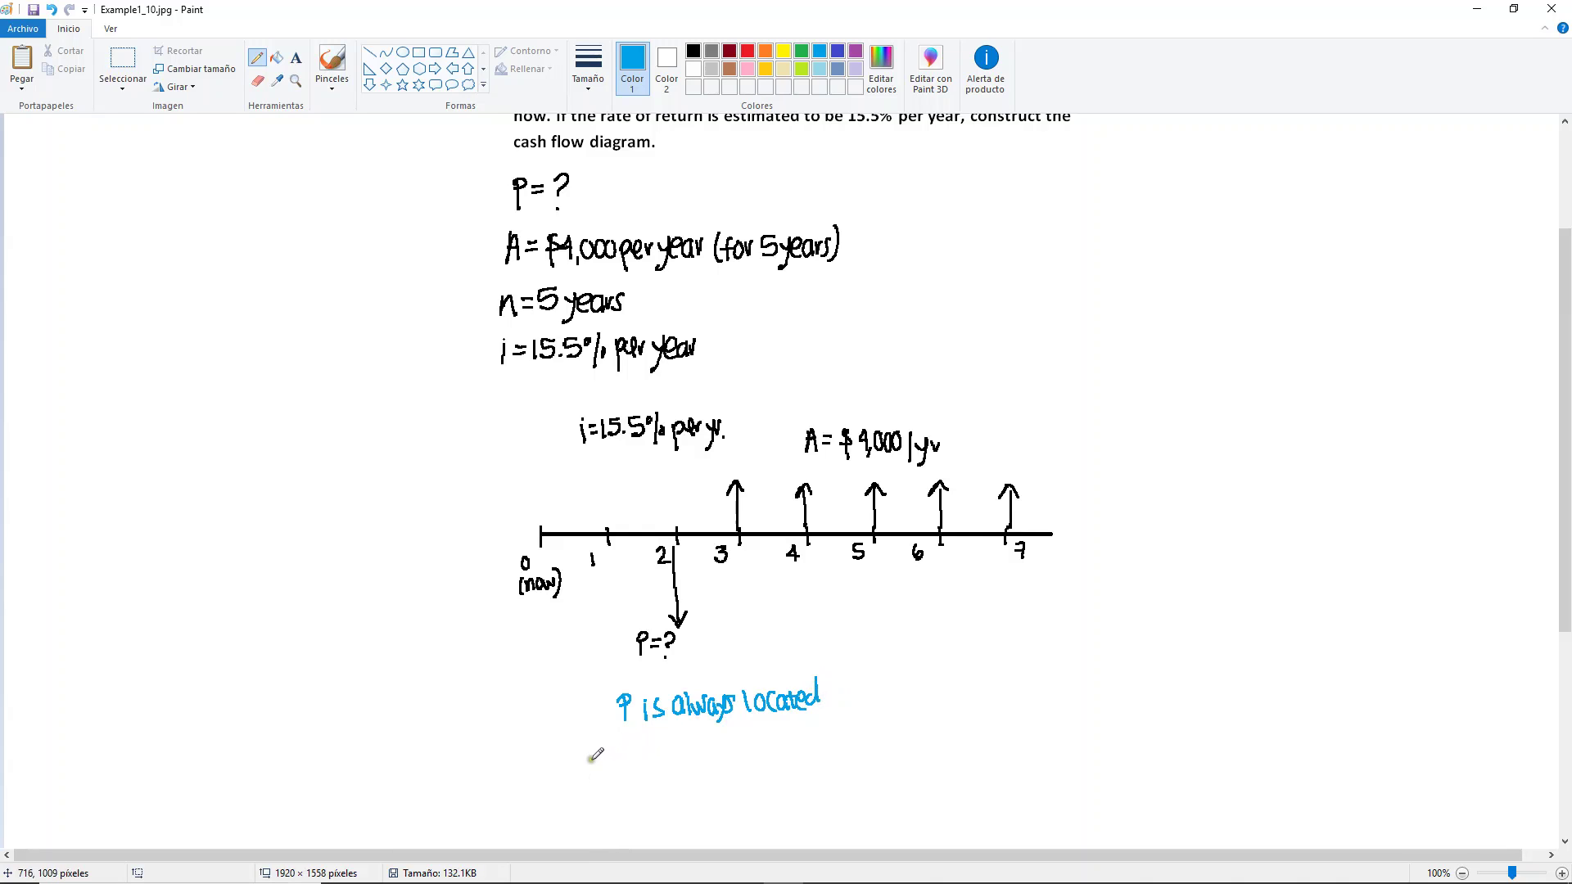
mouse_move(606, 755)
left_mouse_down()
mouse_move(782, 744)
mouse_move(794, 727)
left_mouse_up()
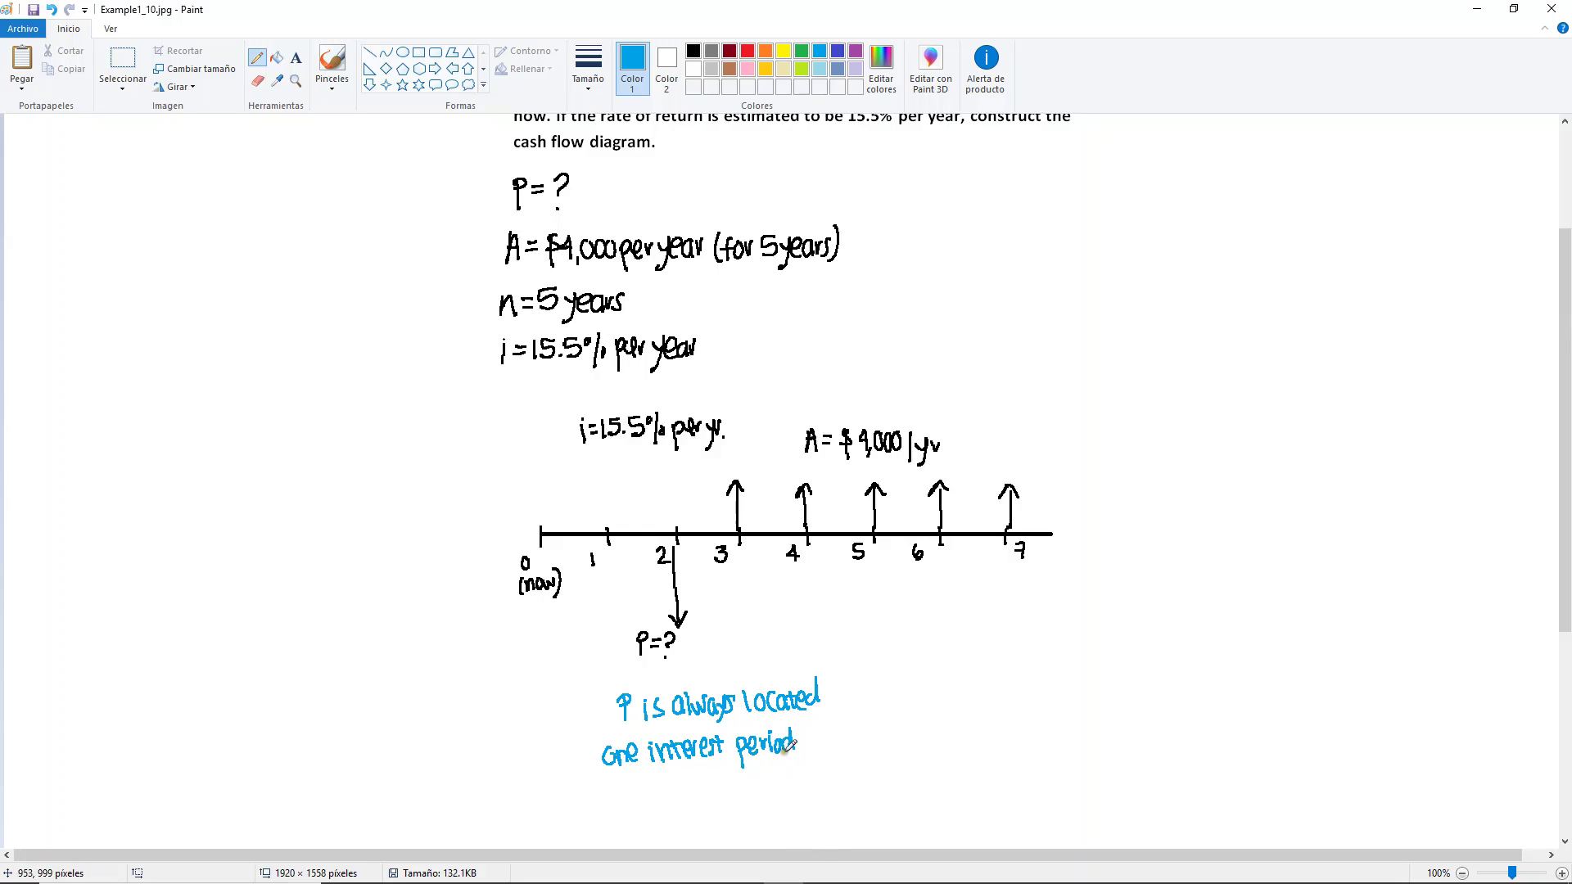
left_click_drag(804, 740, 856, 737)
mouse_move(613, 784)
left_mouse_down()
mouse_move(645, 799)
mouse_move(762, 785)
mouse_move(745, 775)
mouse_move(748, 796)
mouse_move(771, 785)
left_mouse_up()
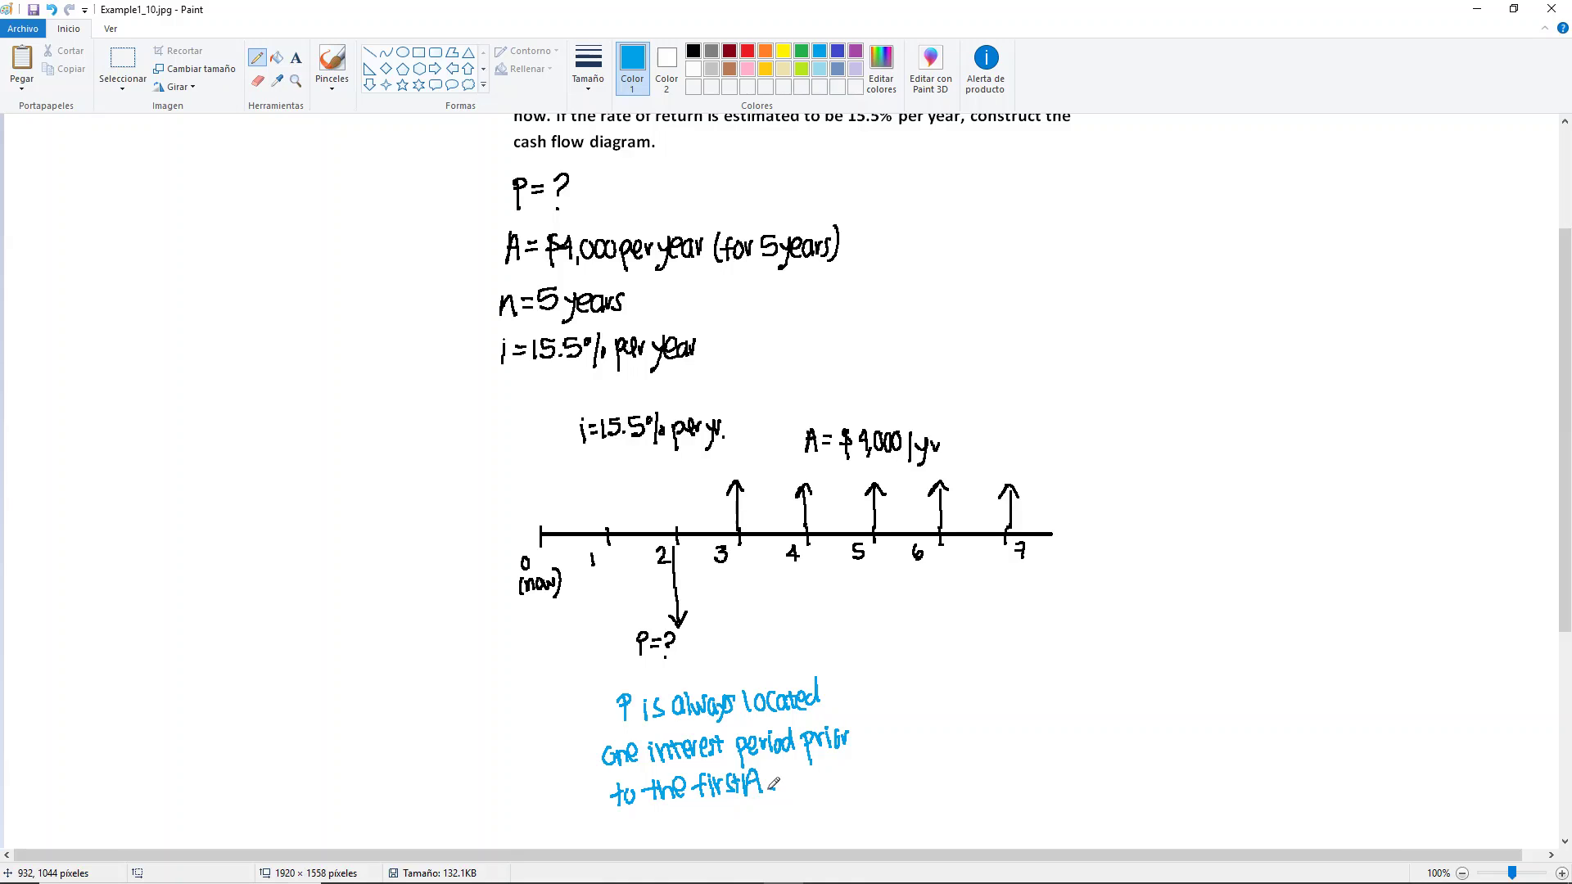
left_click(770, 789)
left_click(749, 52)
left_click(821, 54)
Cross out years 0 and 1 in blue and begin the note 'No interest accrued from'.
mouse_move(548, 514)
left_mouse_down()
mouse_move(525, 560)
mouse_move(546, 560)
left_mouse_up()
mouse_move(617, 515)
left_mouse_down()
mouse_move(599, 561)
mouse_move(622, 564)
left_mouse_up()
mouse_move(398, 517)
left_mouse_down()
mouse_move(408, 536)
mouse_move(399, 514)
mouse_move(414, 511)
left_mouse_up()
mouse_move(420, 516)
left_mouse_down()
mouse_move(484, 463)
mouse_move(496, 475)
left_mouse_up()
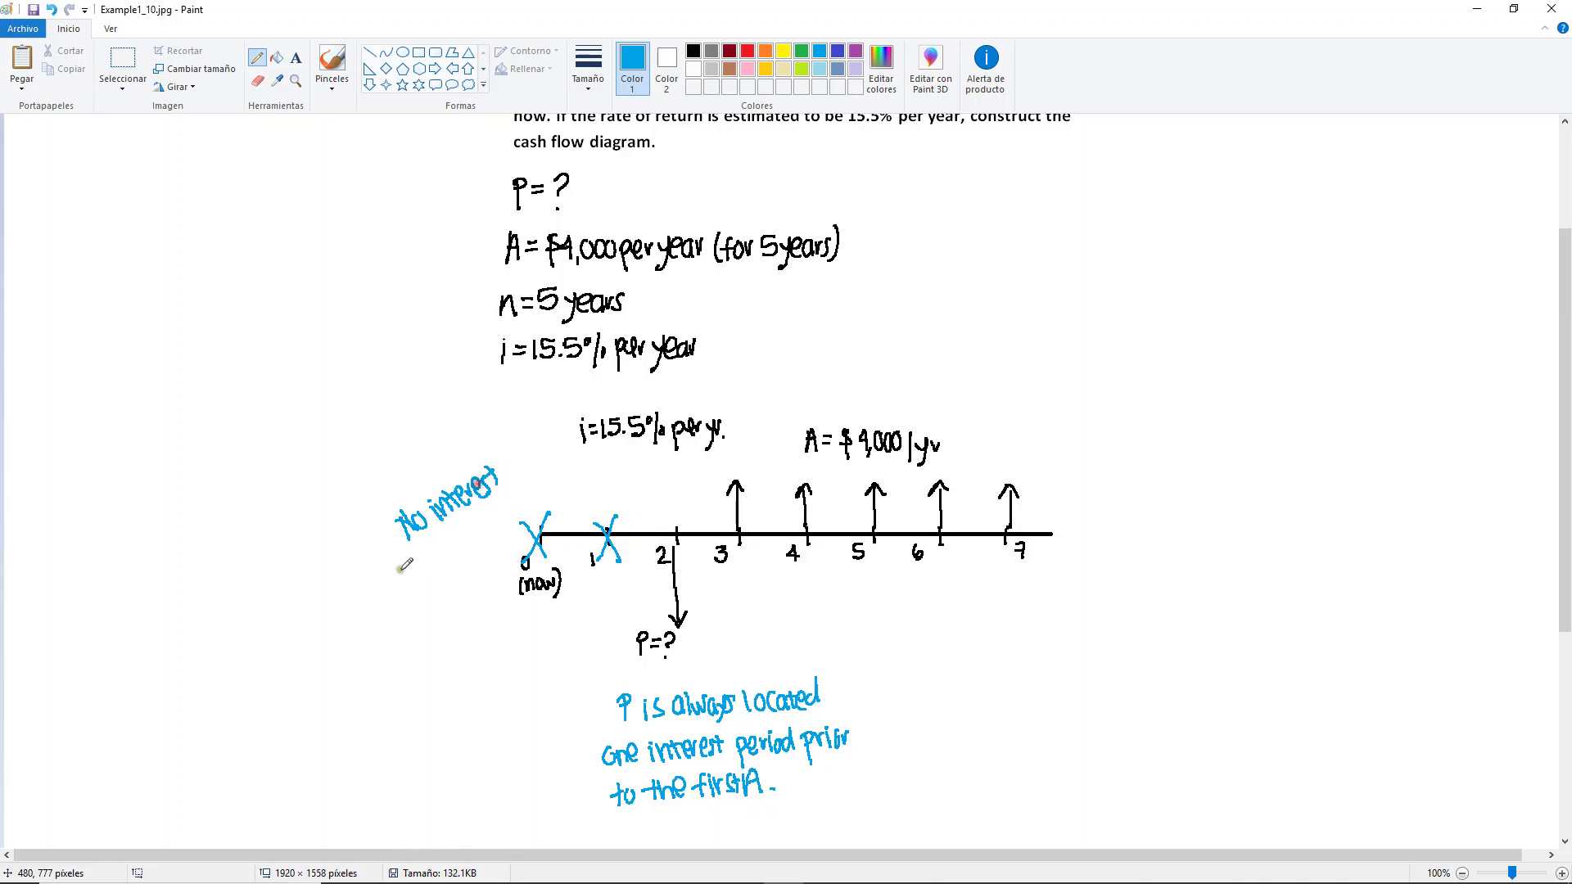
mouse_move(403, 562)
left_mouse_down()
mouse_move(483, 544)
mouse_move(457, 540)
left_mouse_up()
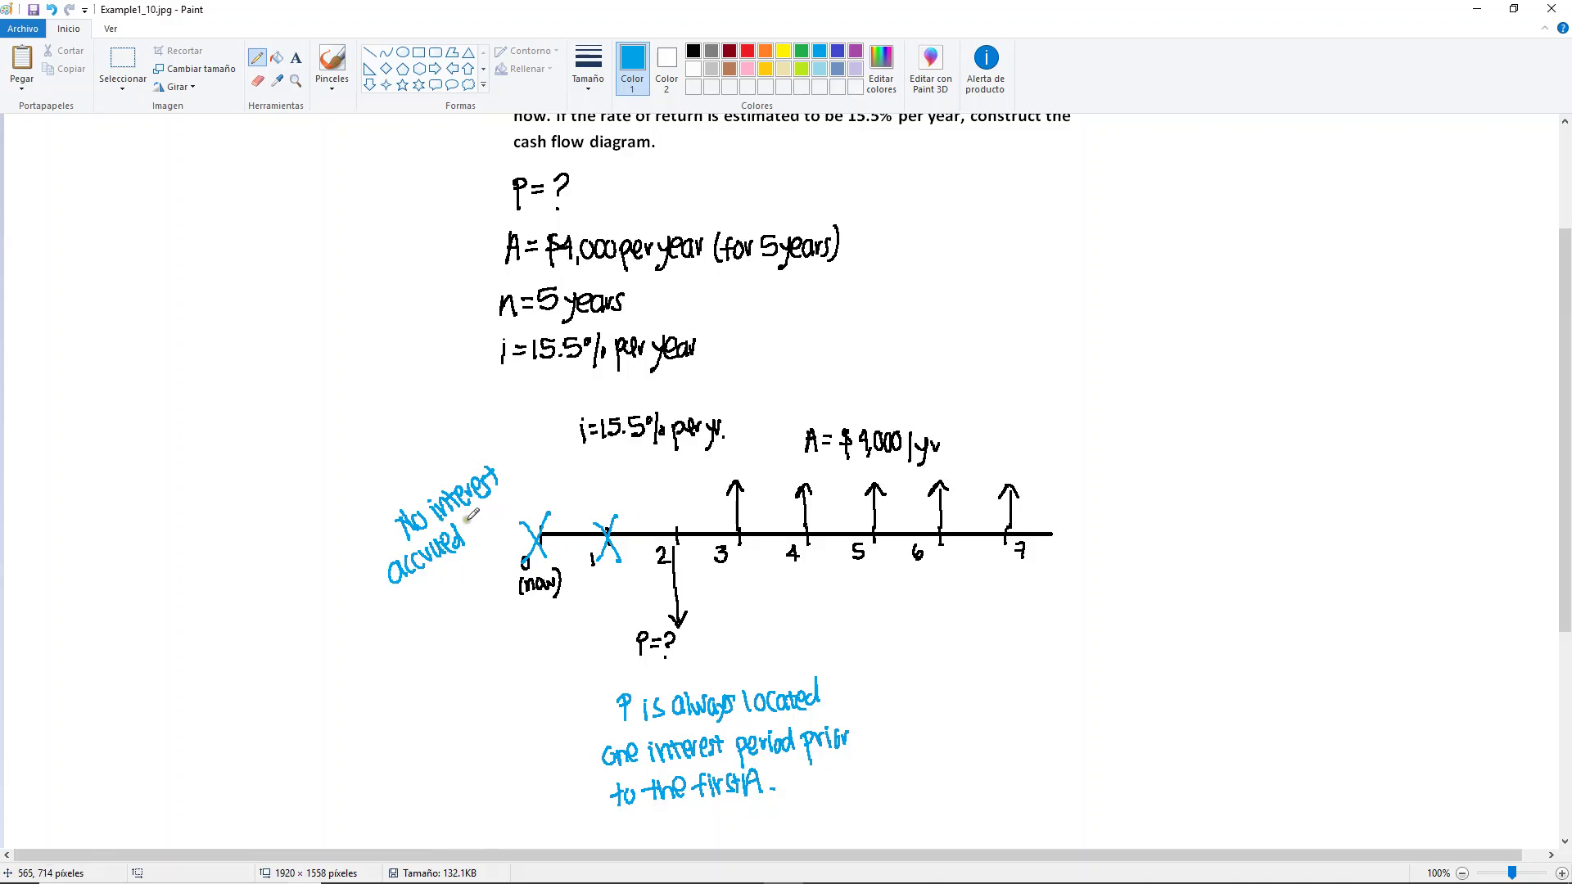
left_click_drag(471, 516, 518, 500)
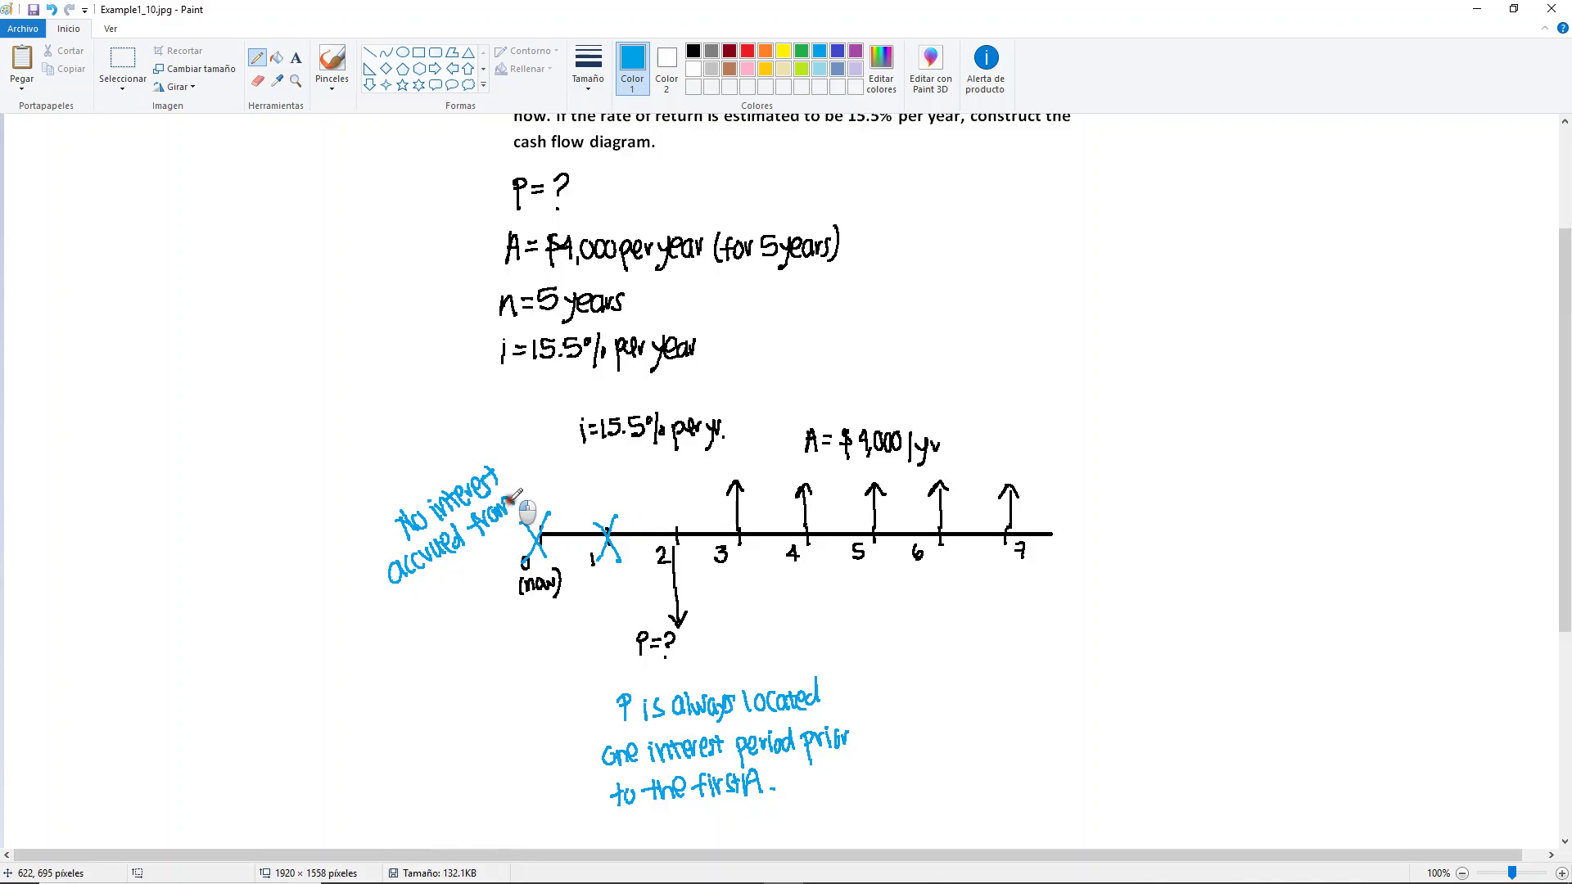
Continue the note with 'years 0-2. Not be considered in analysis'.
mouse_move(384, 600)
left_mouse_down()
mouse_move(410, 614)
mouse_move(424, 591)
mouse_move(449, 604)
mouse_move(475, 577)
mouse_move(462, 575)
left_mouse_up()
left_click_drag(463, 565, 476, 583)
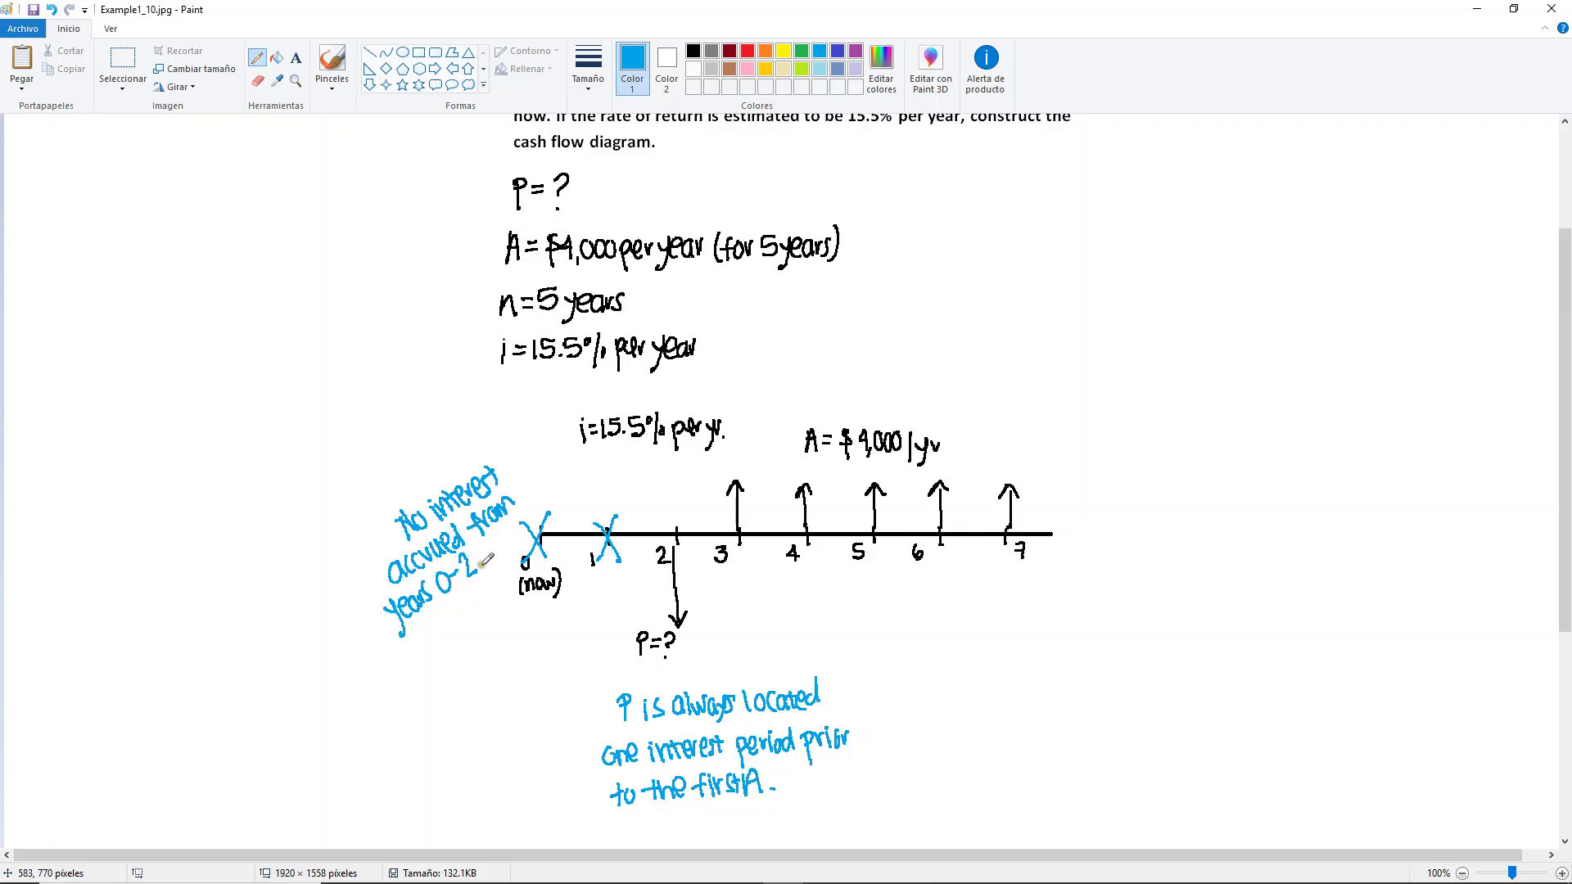
left_click(483, 563)
mouse_move(378, 688)
left_mouse_down()
mouse_move(384, 663)
mouse_move(420, 673)
mouse_move(449, 635)
mouse_move(384, 706)
mouse_move(415, 682)
mouse_move(442, 694)
mouse_move(464, 670)
mouse_move(451, 640)
mouse_move(475, 651)
left_mouse_up()
mouse_move(431, 710)
left_mouse_down()
mouse_move(445, 726)
mouse_move(469, 716)
mouse_move(459, 699)
mouse_move(480, 706)
mouse_move(498, 688)
left_mouse_up()
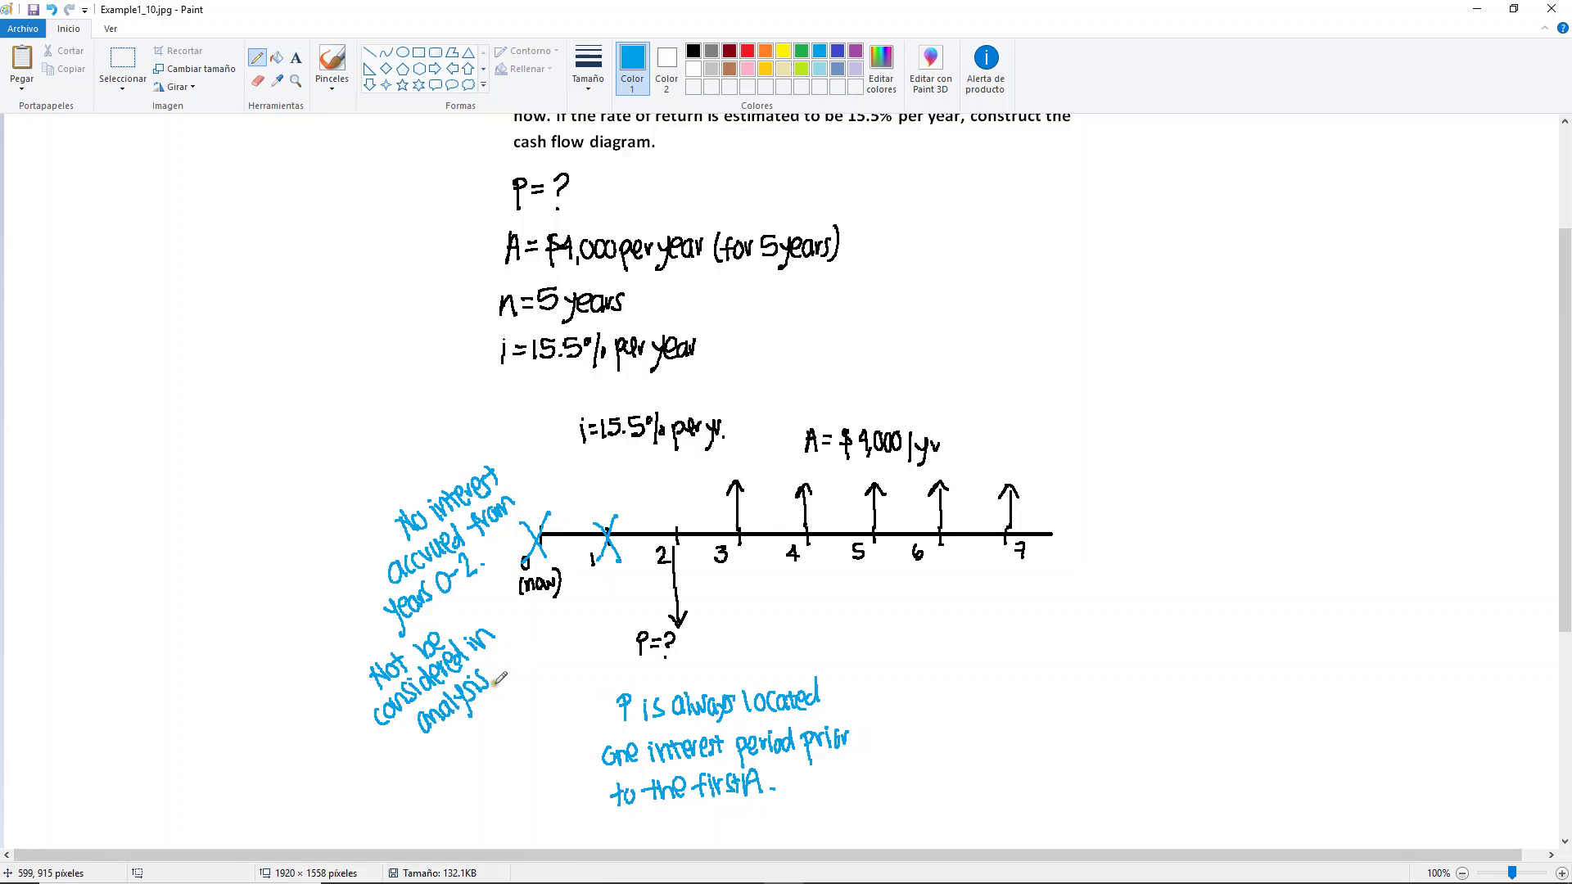
End the blue note with a period and renumber years 2–7 as 0–5 in red.
left_click(496, 685)
left_click(747, 50)
left_click_drag(673, 571, 948, 569)
mouse_move(942, 560)
left_mouse_down()
mouse_move(941, 577)
mouse_move(1000, 573)
left_mouse_up()
left_click_drag(1000, 561, 1010, 559)
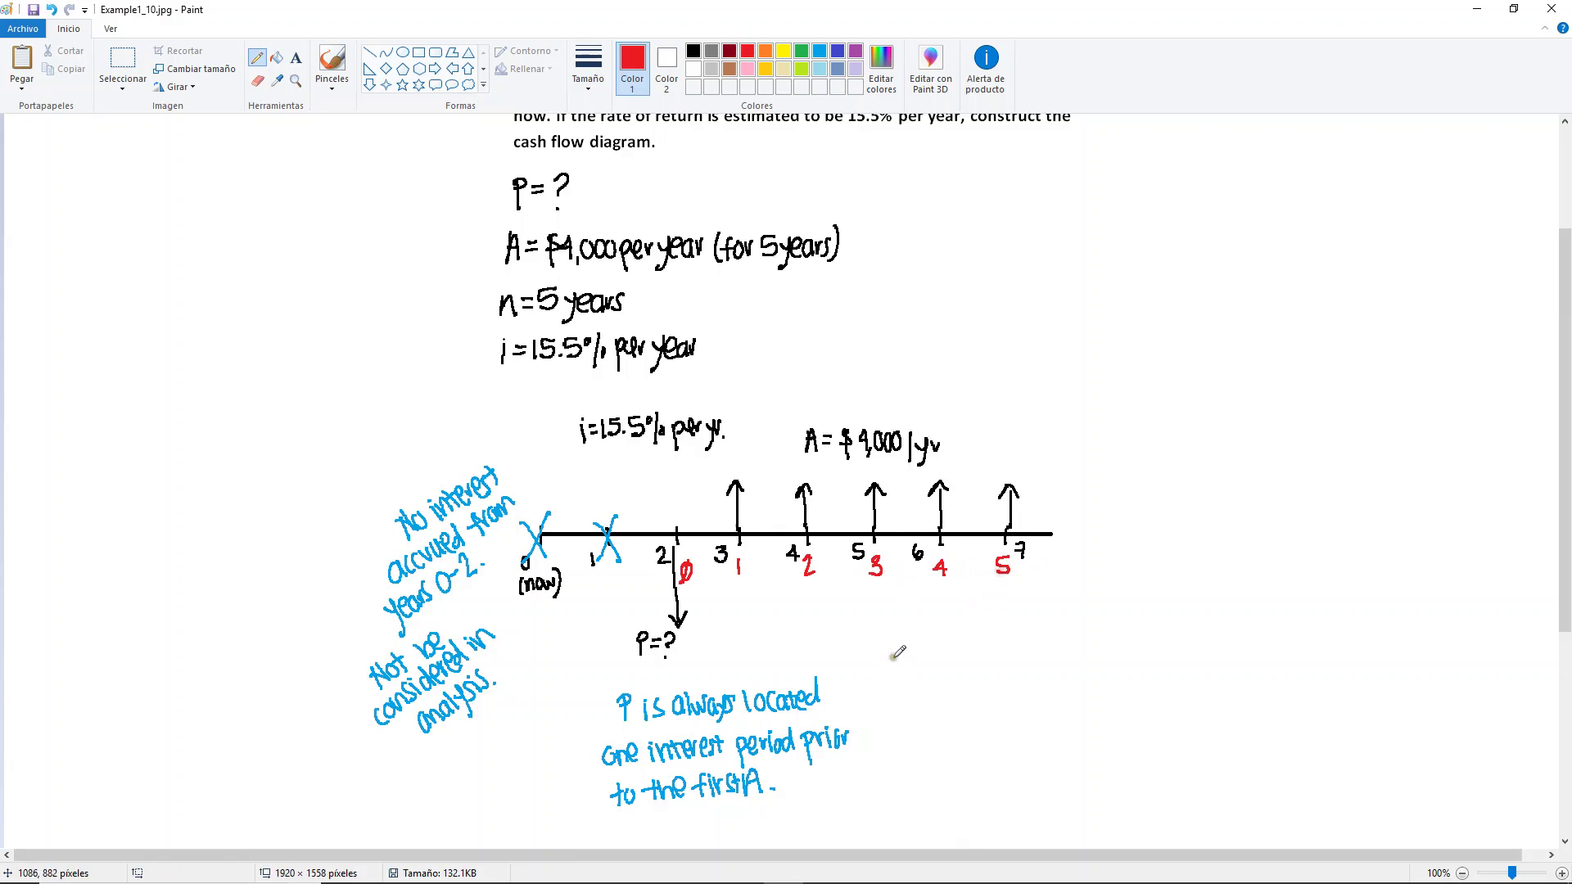
Add red notes 'Renumber years 0 to 5' and 'n=5 years'.
mouse_move(928, 644)
left_mouse_down()
mouse_move(955, 659)
mouse_move(1092, 651)
mouse_move(1082, 665)
left_mouse_up()
mouse_move(966, 686)
left_mouse_down()
mouse_move(1033, 687)
mouse_move(1024, 701)
left_mouse_up()
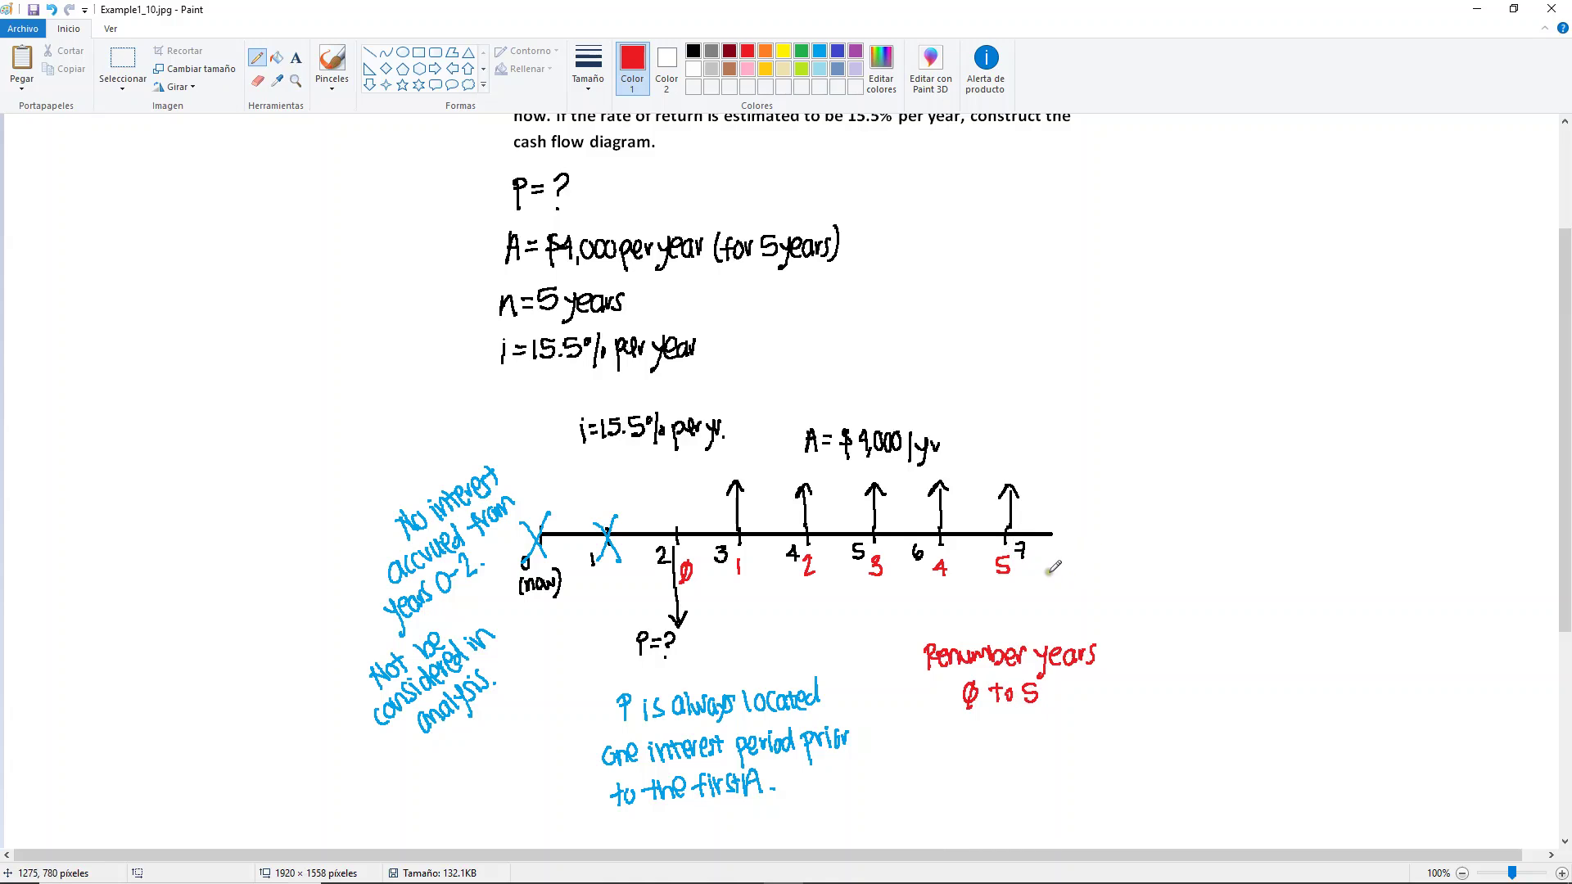
mouse_move(1047, 575)
left_mouse_down()
mouse_move(1077, 592)
mouse_move(1069, 578)
mouse_move(1097, 565)
mouse_move(1124, 586)
mouse_move(1154, 568)
mouse_move(1146, 591)
left_mouse_up()
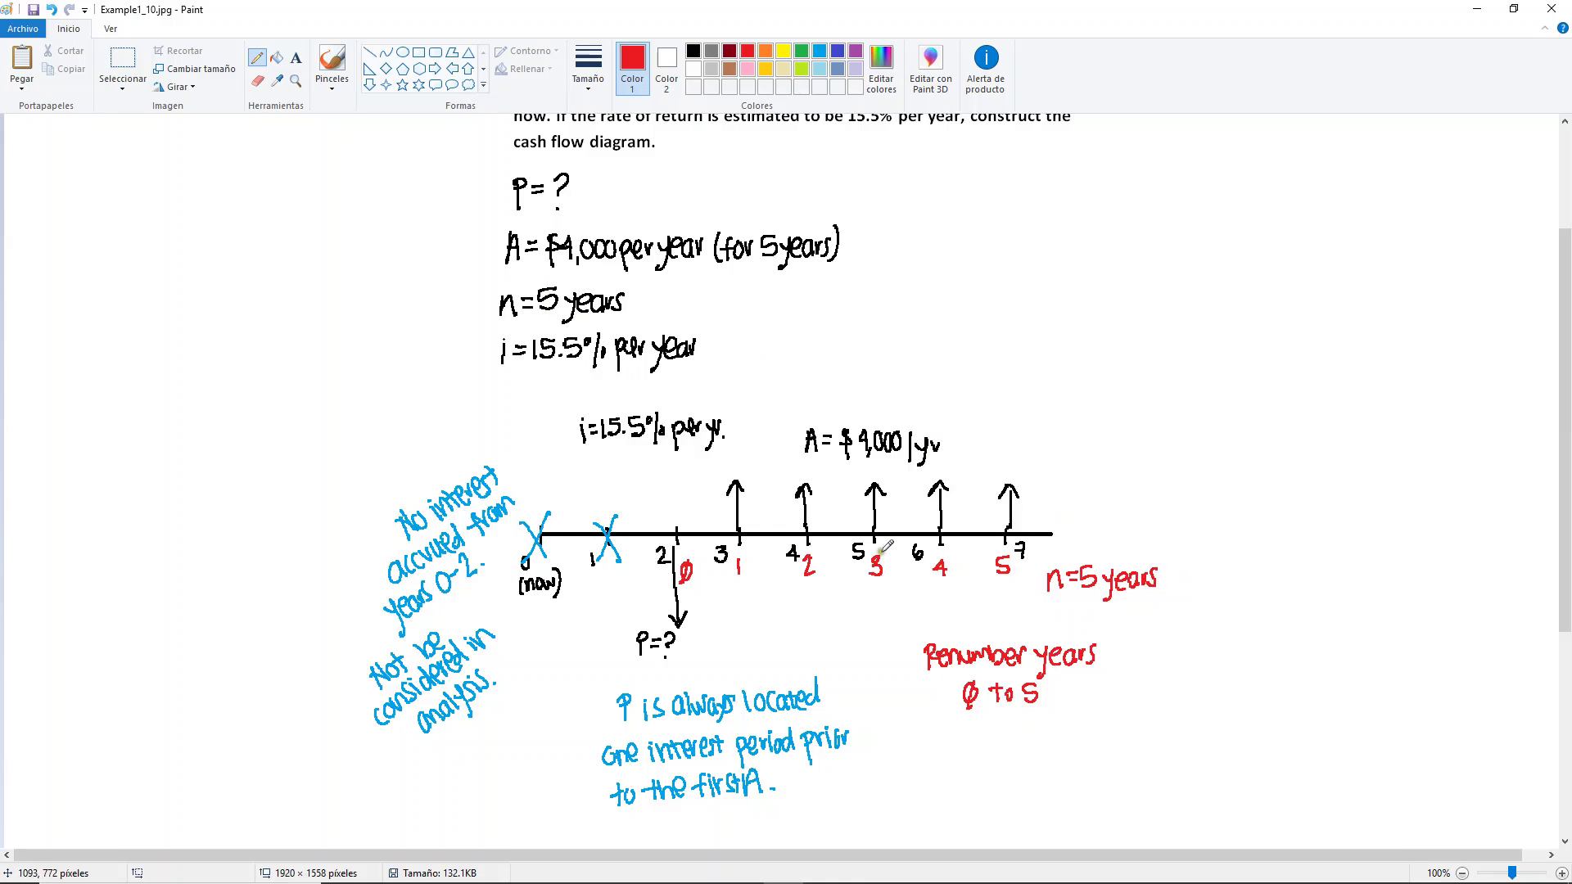